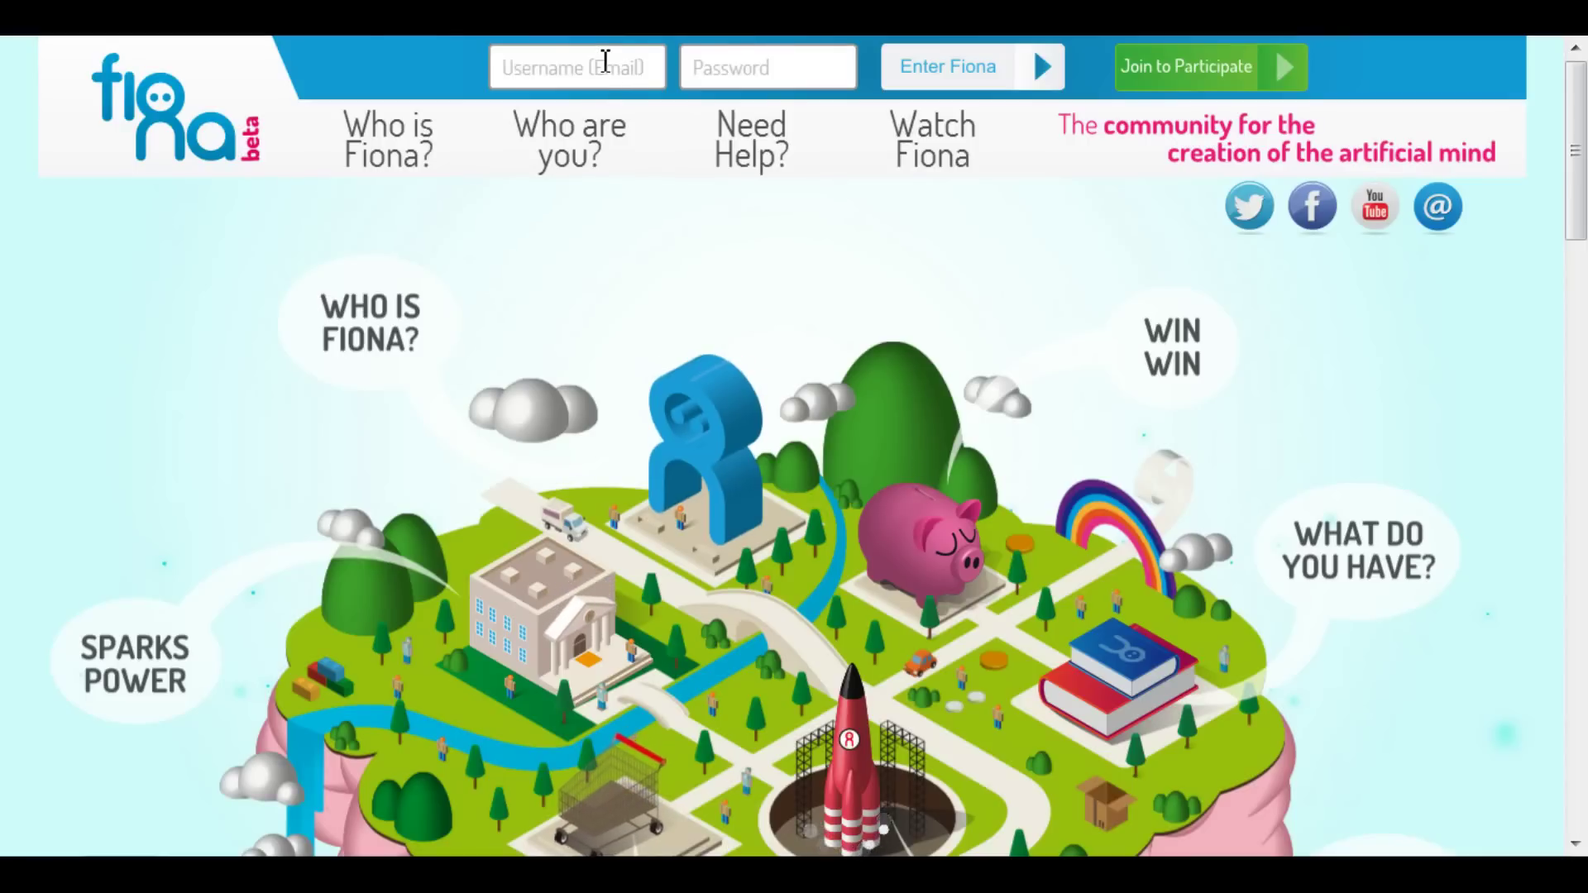
Step: Log in with the suggested account username and password, then open the SparkLink designer
type("niko")
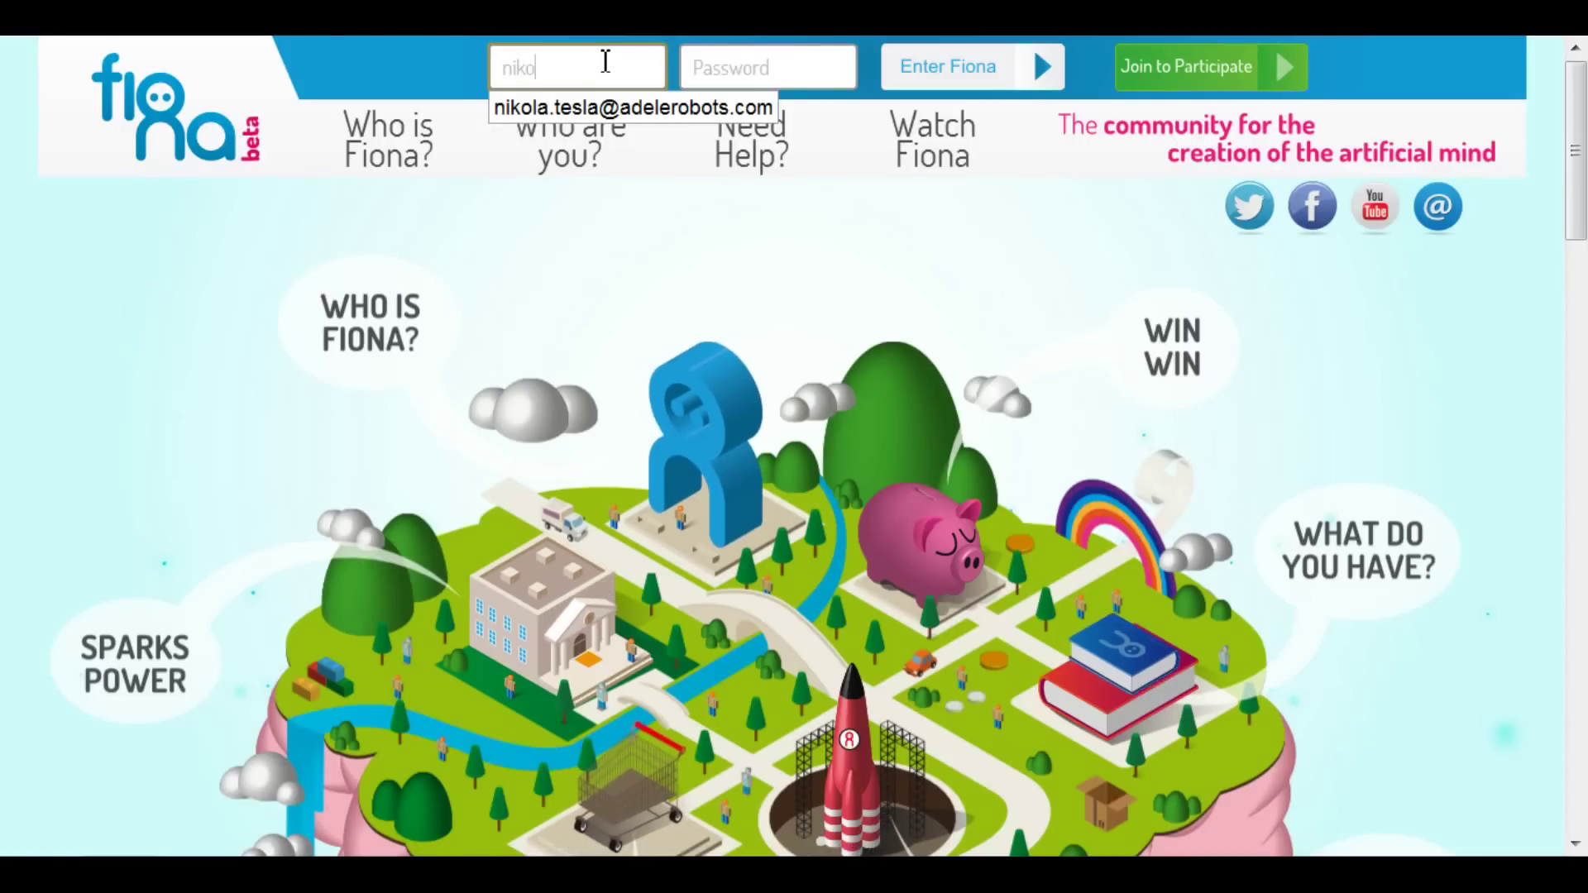
key("Down")
key("Return")
key("Tab")
type("*******")
key("Return")
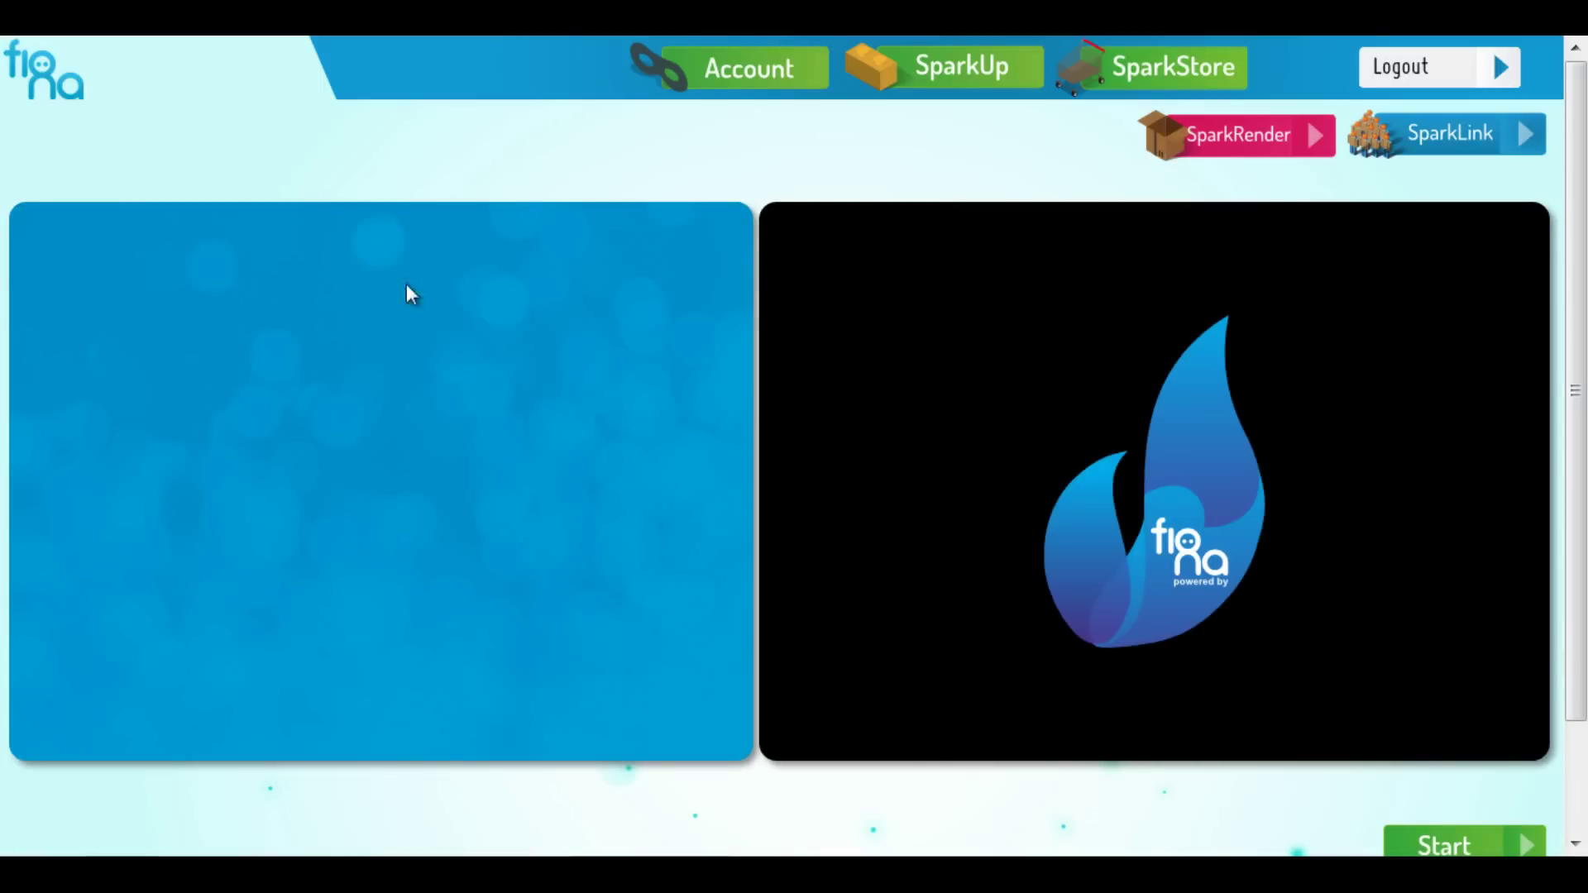
left_click(1529, 137)
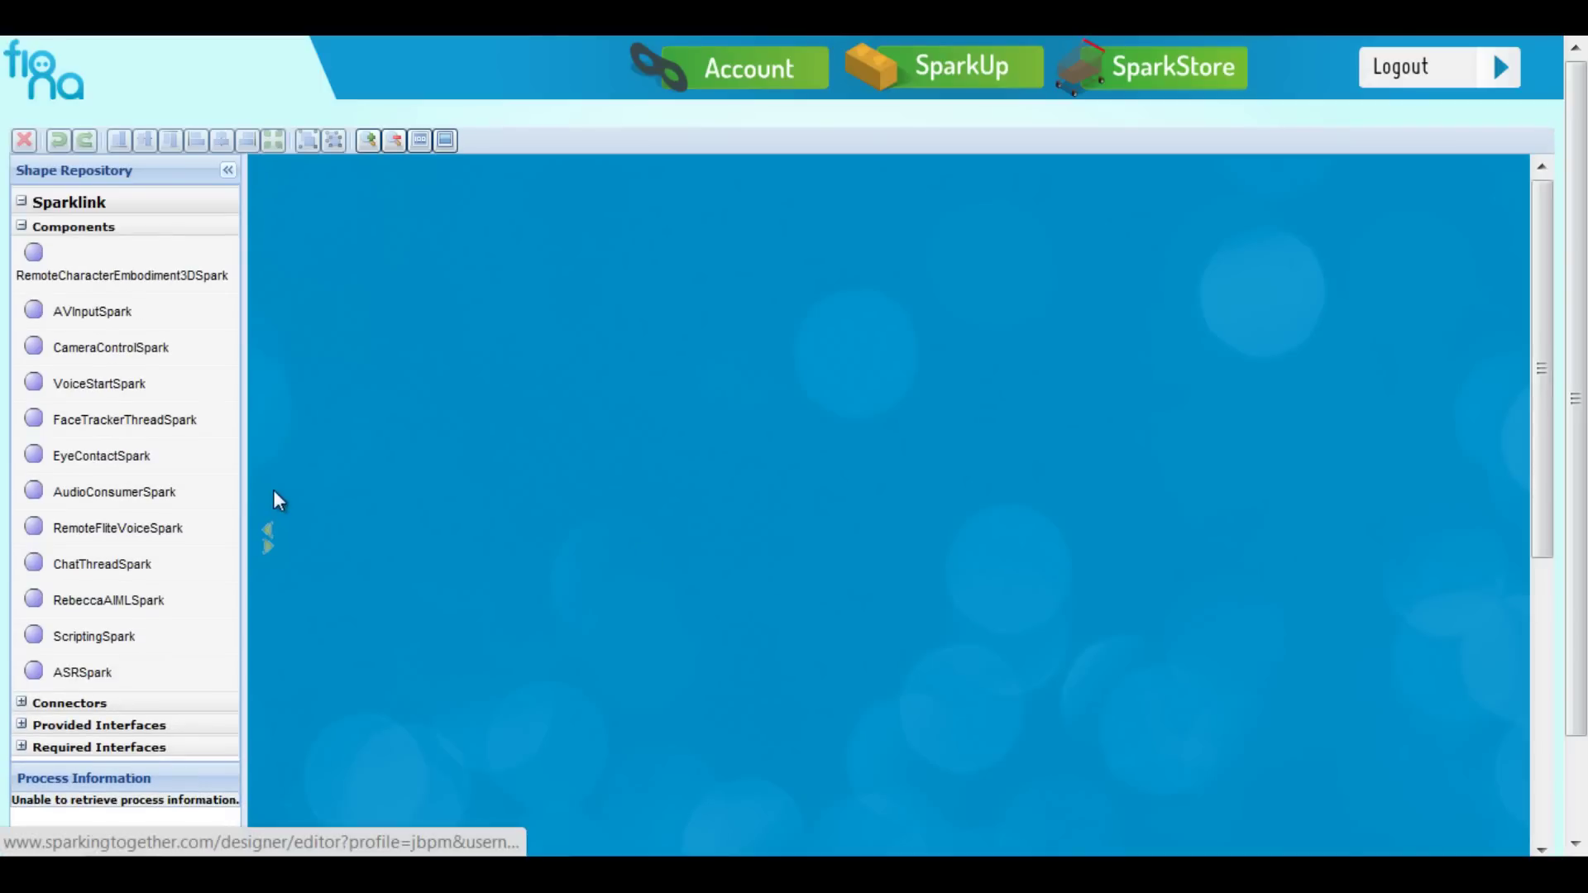
Step: Add CharacterEmbodiment 3D and CameraControl sparks, with CharacterEmbodiment placed above CameraControl
left_click_drag(167, 276, 754, 668)
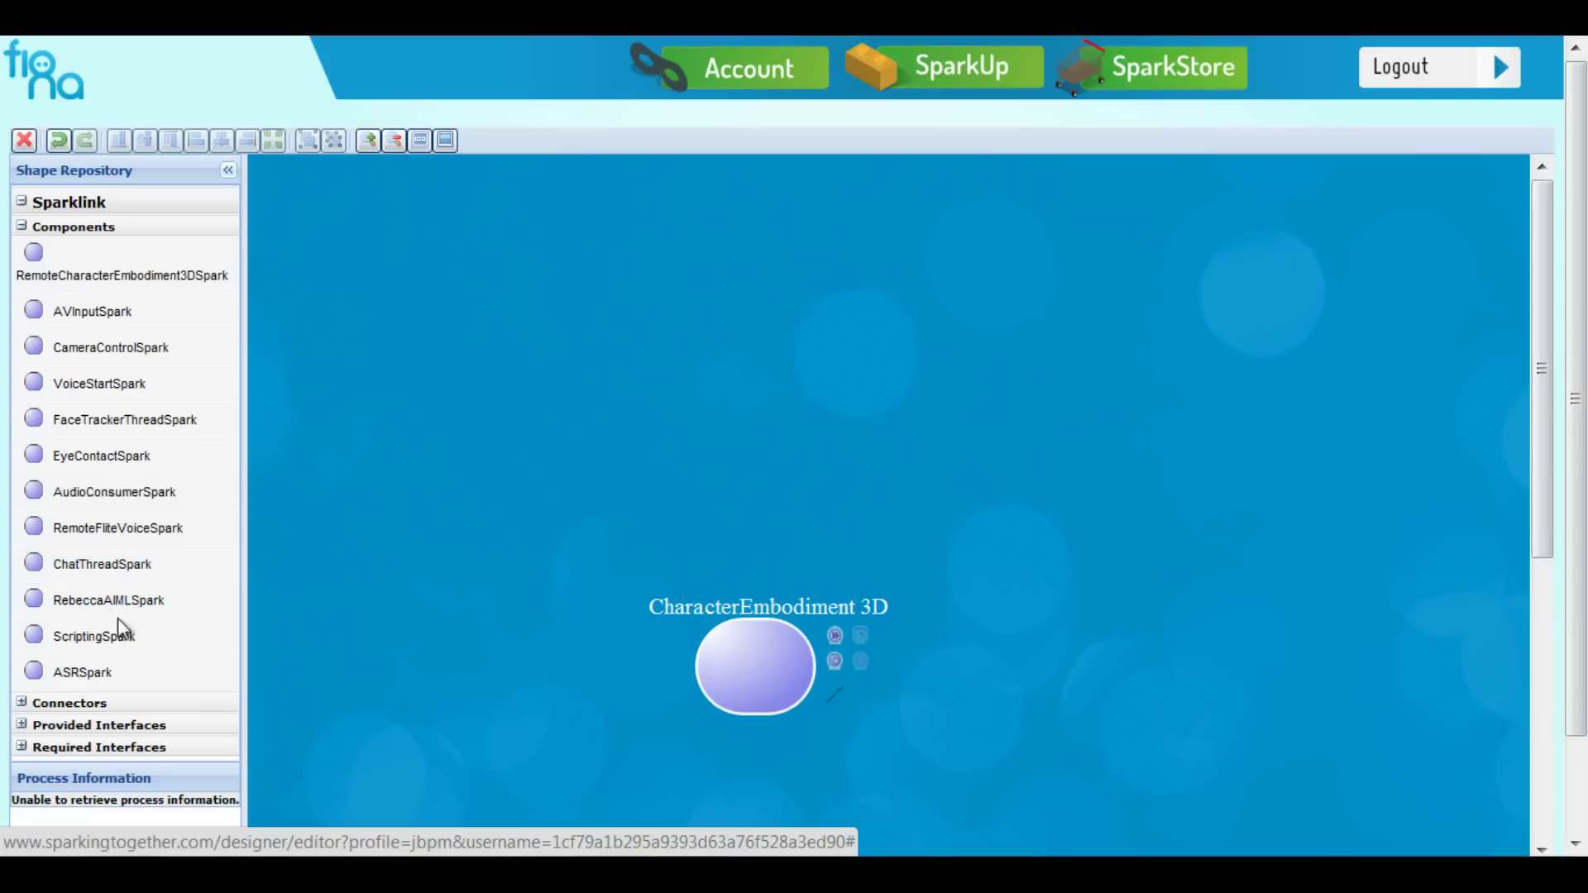
left_click_drag(110, 347, 939, 627)
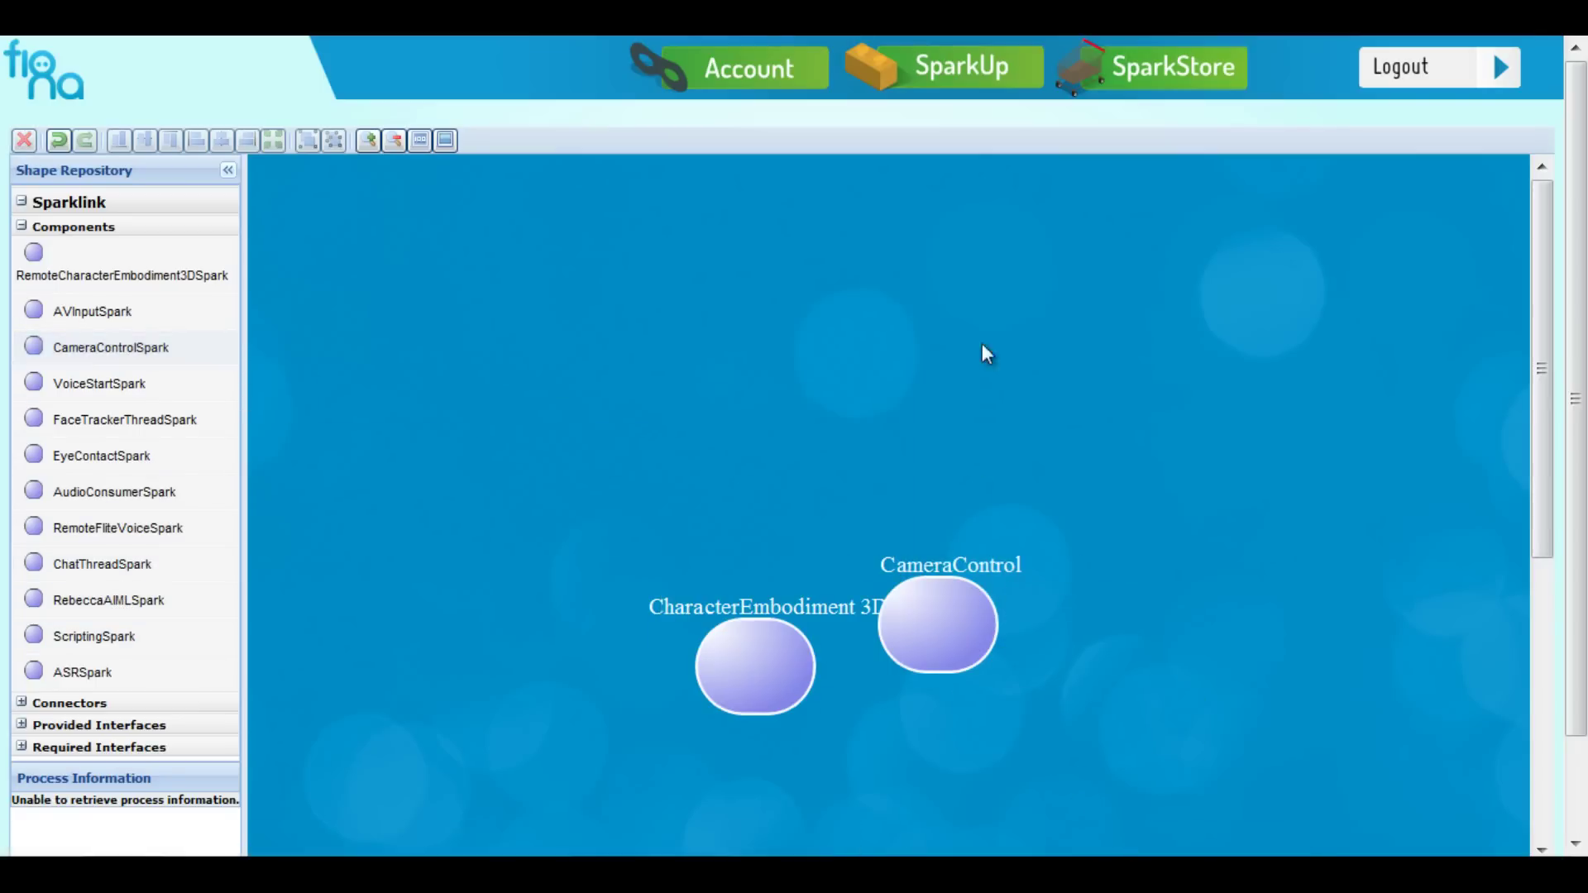
mouse_move(754, 653)
left_click_drag(746, 648, 751, 507)
left_click(941, 622)
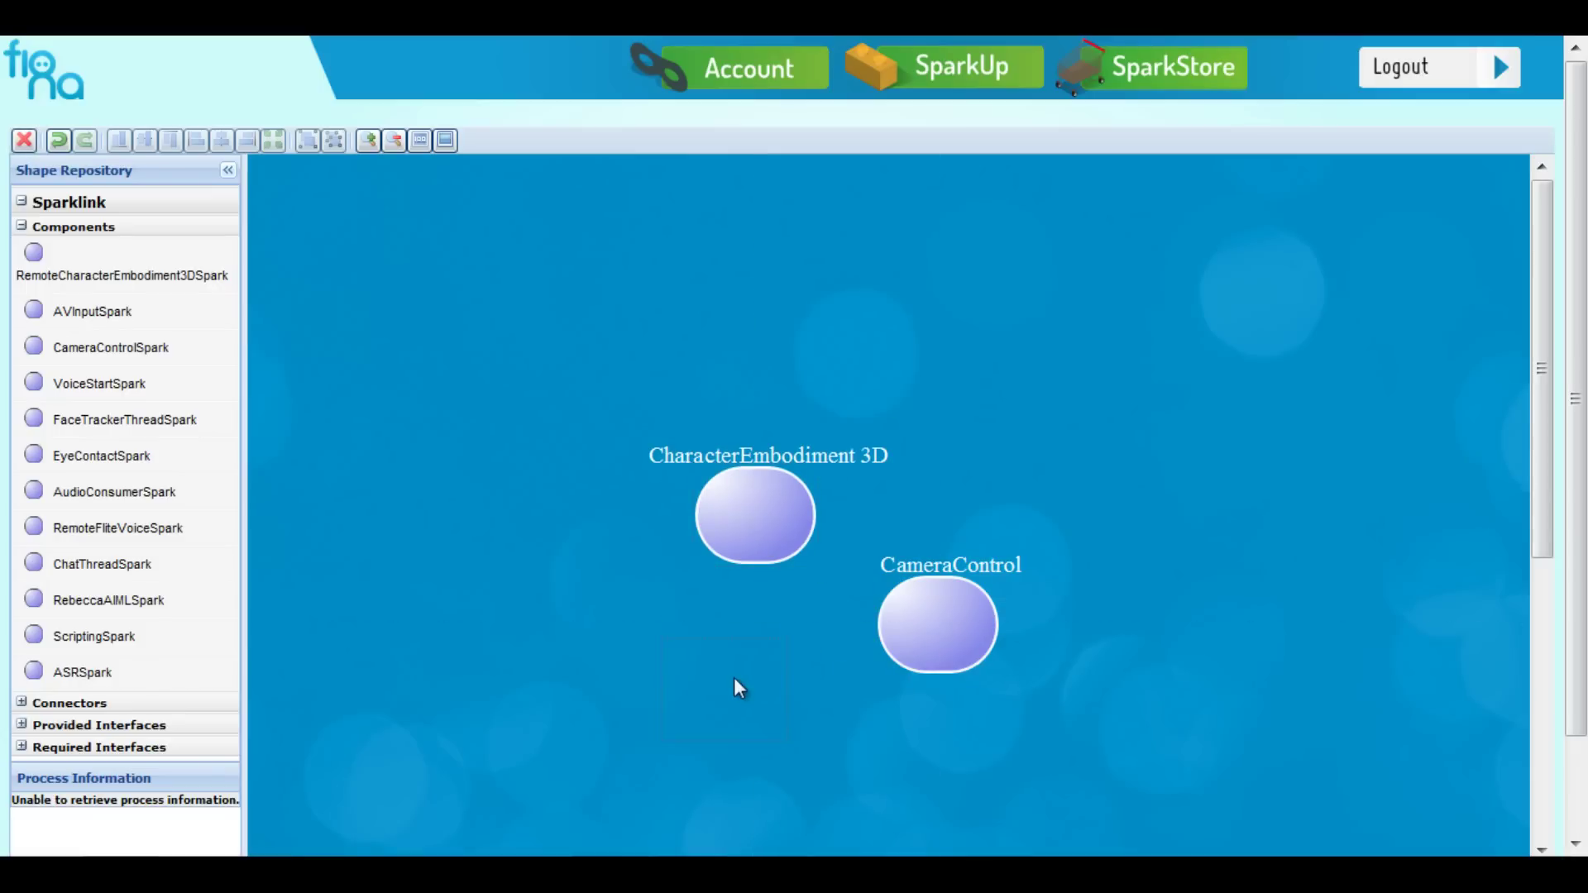
left_click_drag(773, 713, 773, 713)
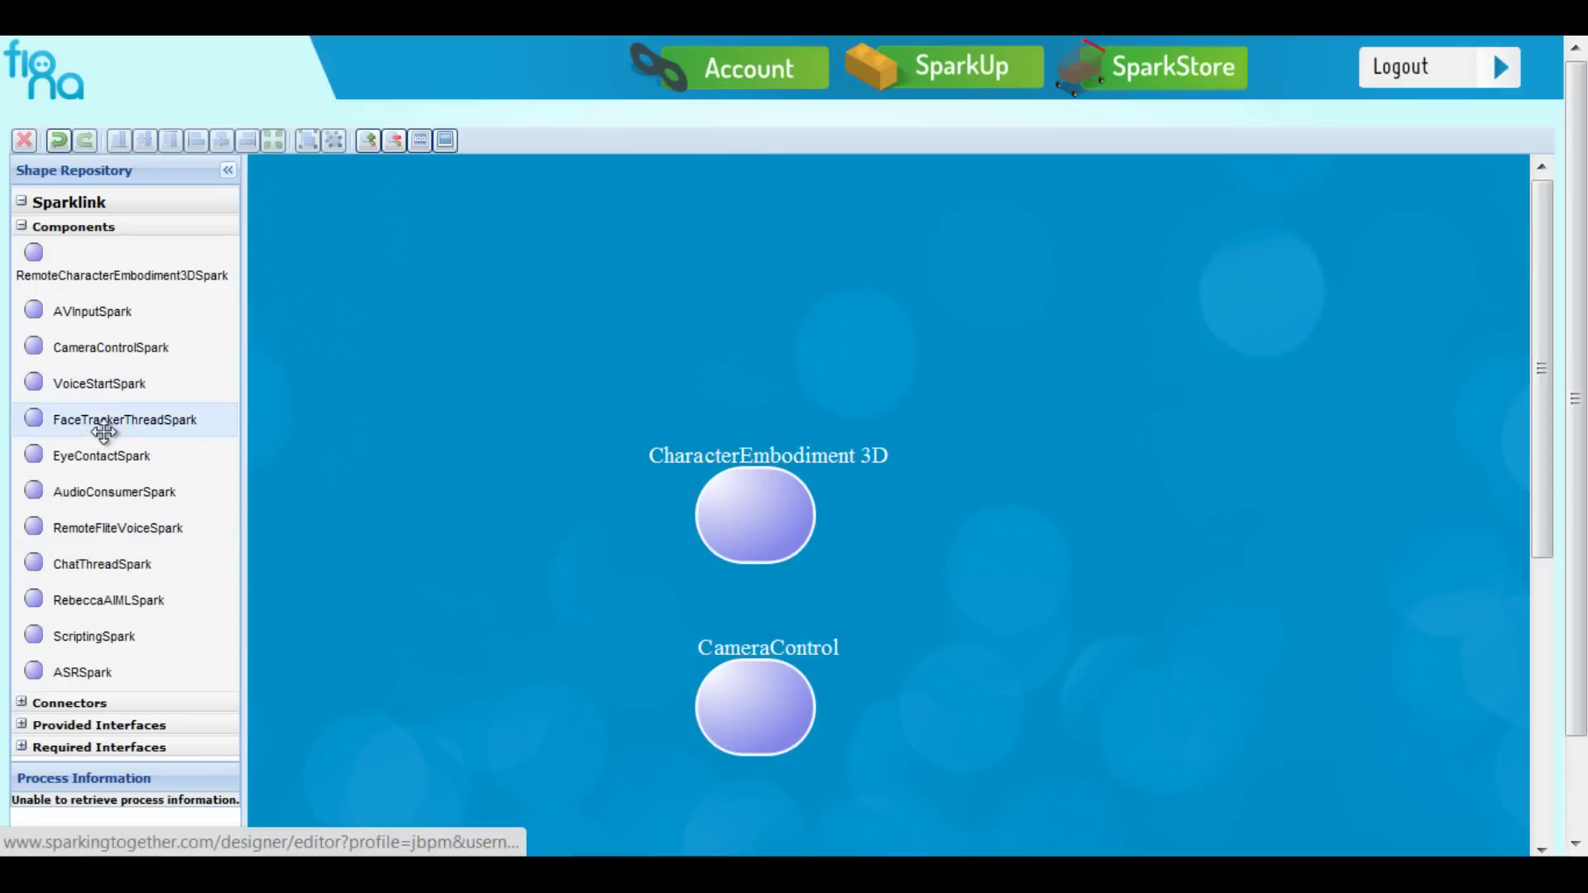
Step: Add VoiceStart, RemoteFlite Voice and EyeContact sparks, then realign CharacterEmbodiment 3D over CameraControl
left_click_drag(293, 426, 406, 475)
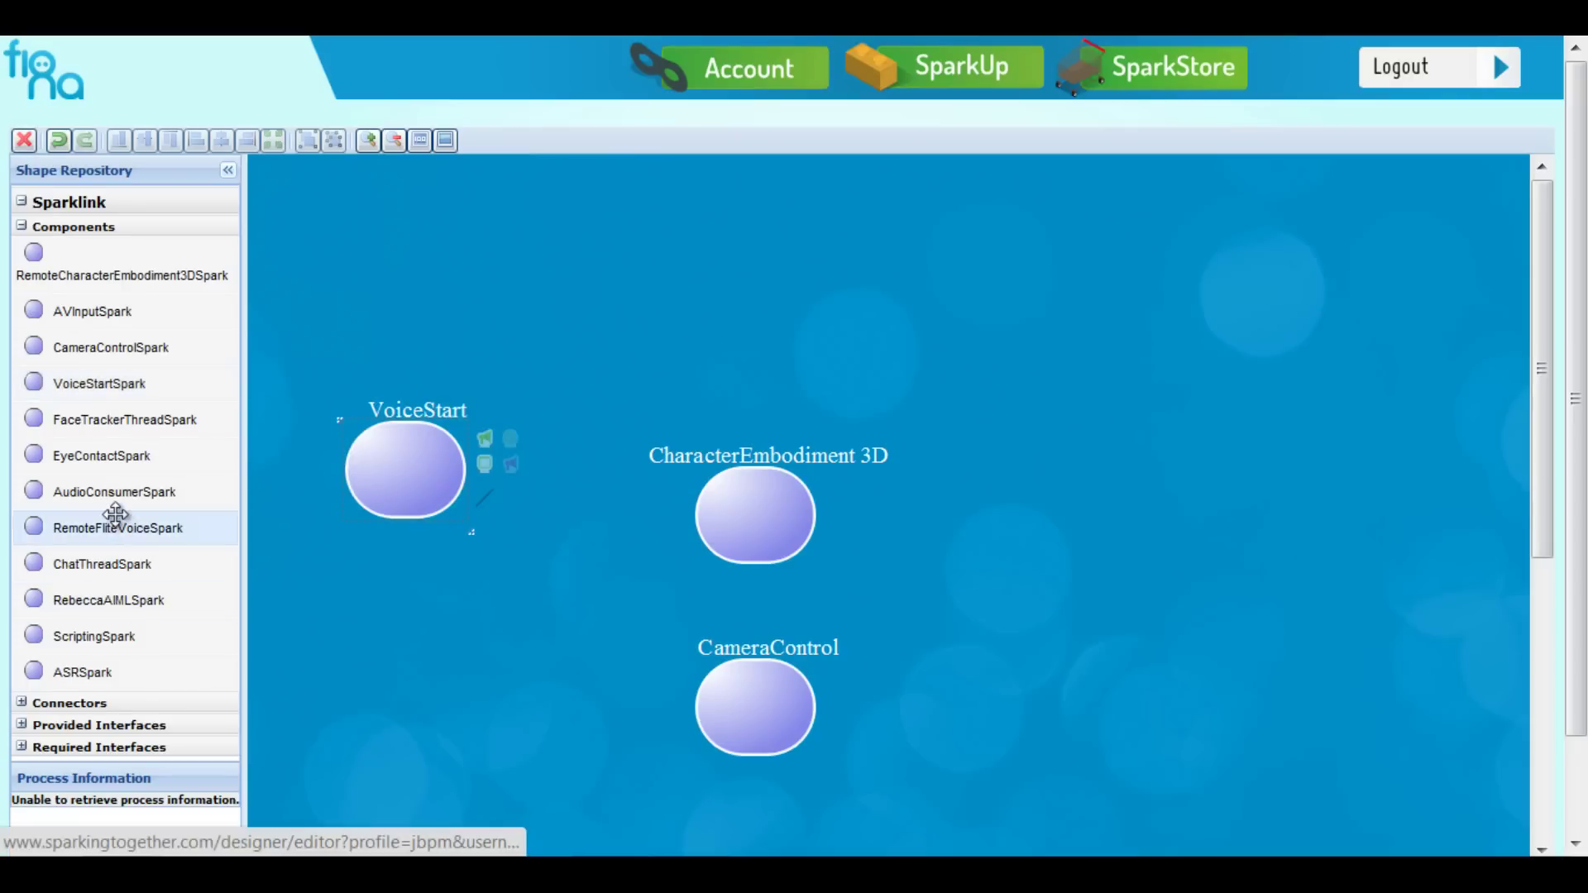
left_click_drag(154, 517, 625, 240)
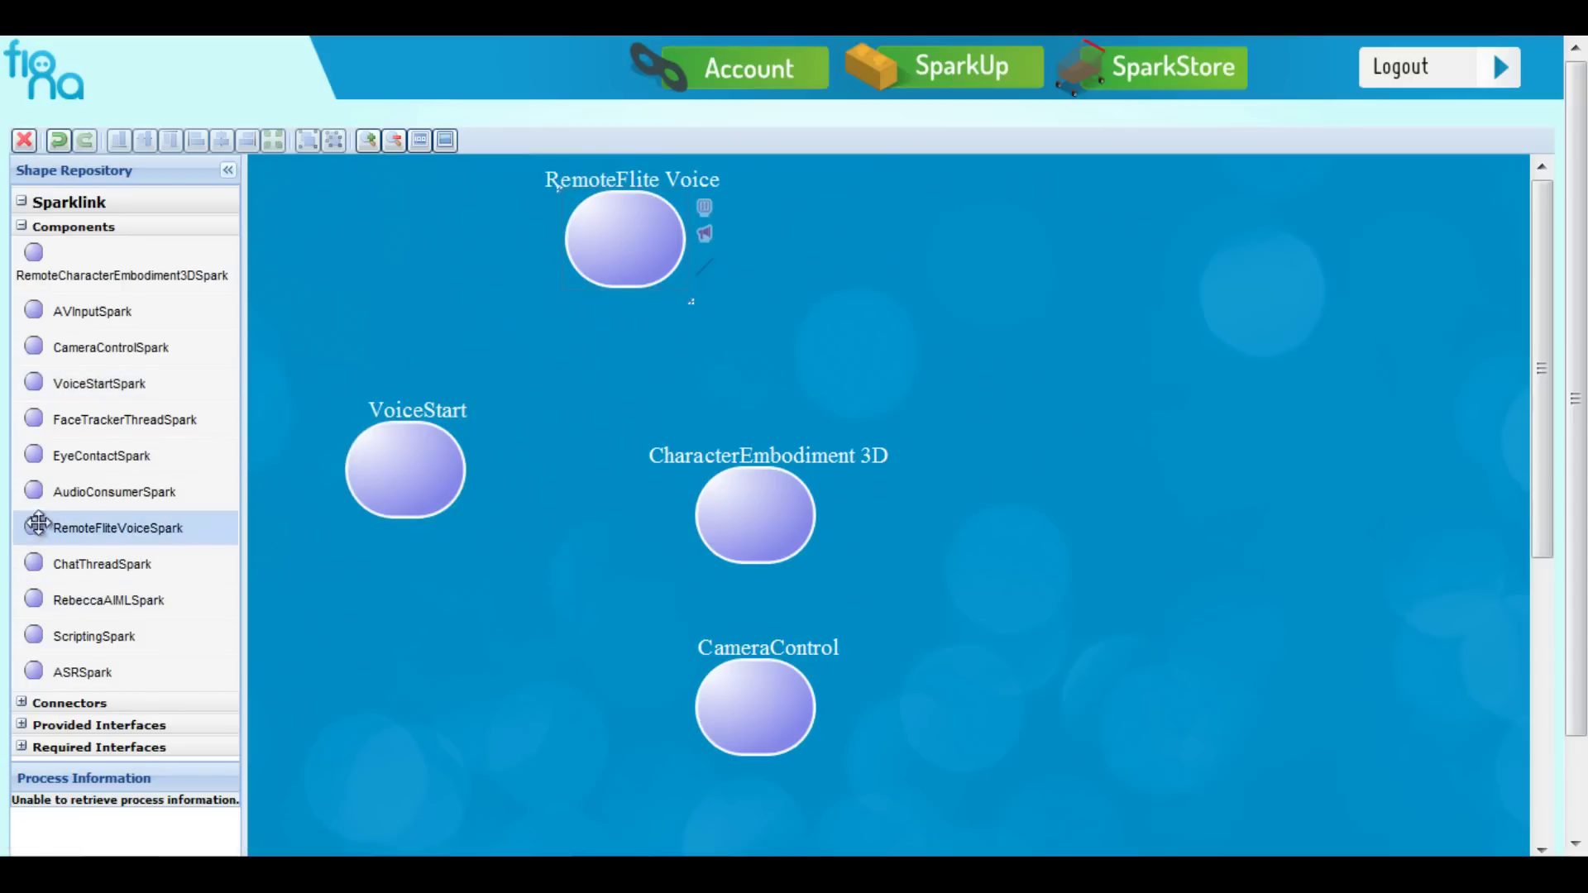
left_click_drag(88, 456, 1037, 280)
left_click(995, 365)
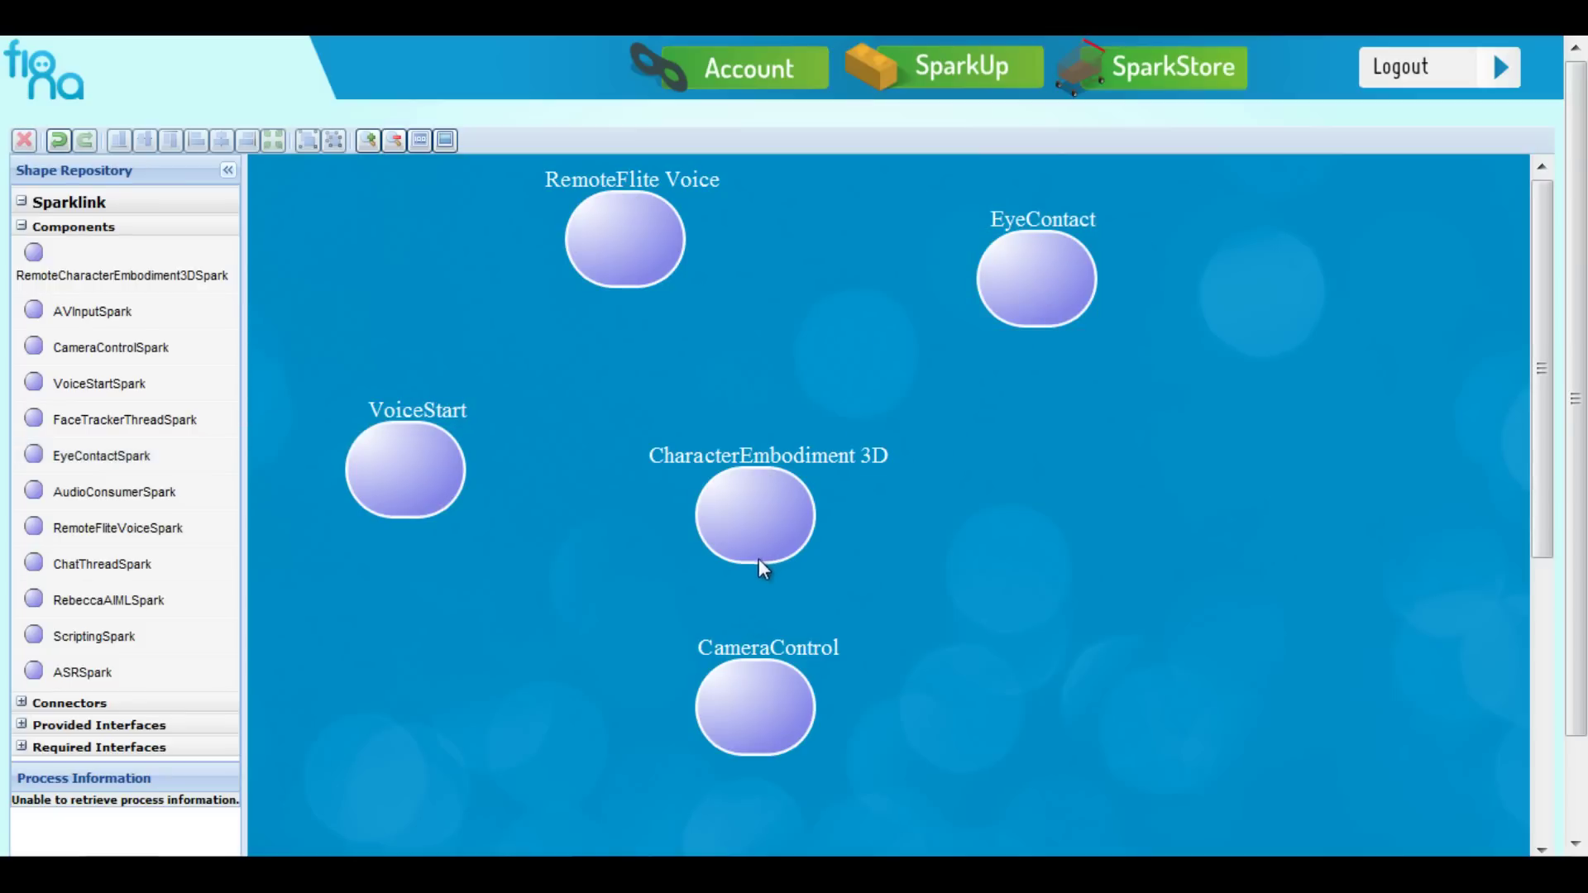
left_click_drag(744, 676, 789, 674)
left_click_drag(741, 480, 786, 539)
Step: Attach ICamera to CameraControl's right and IFrameEventPublisher to its left
mouse_move(813, 579)
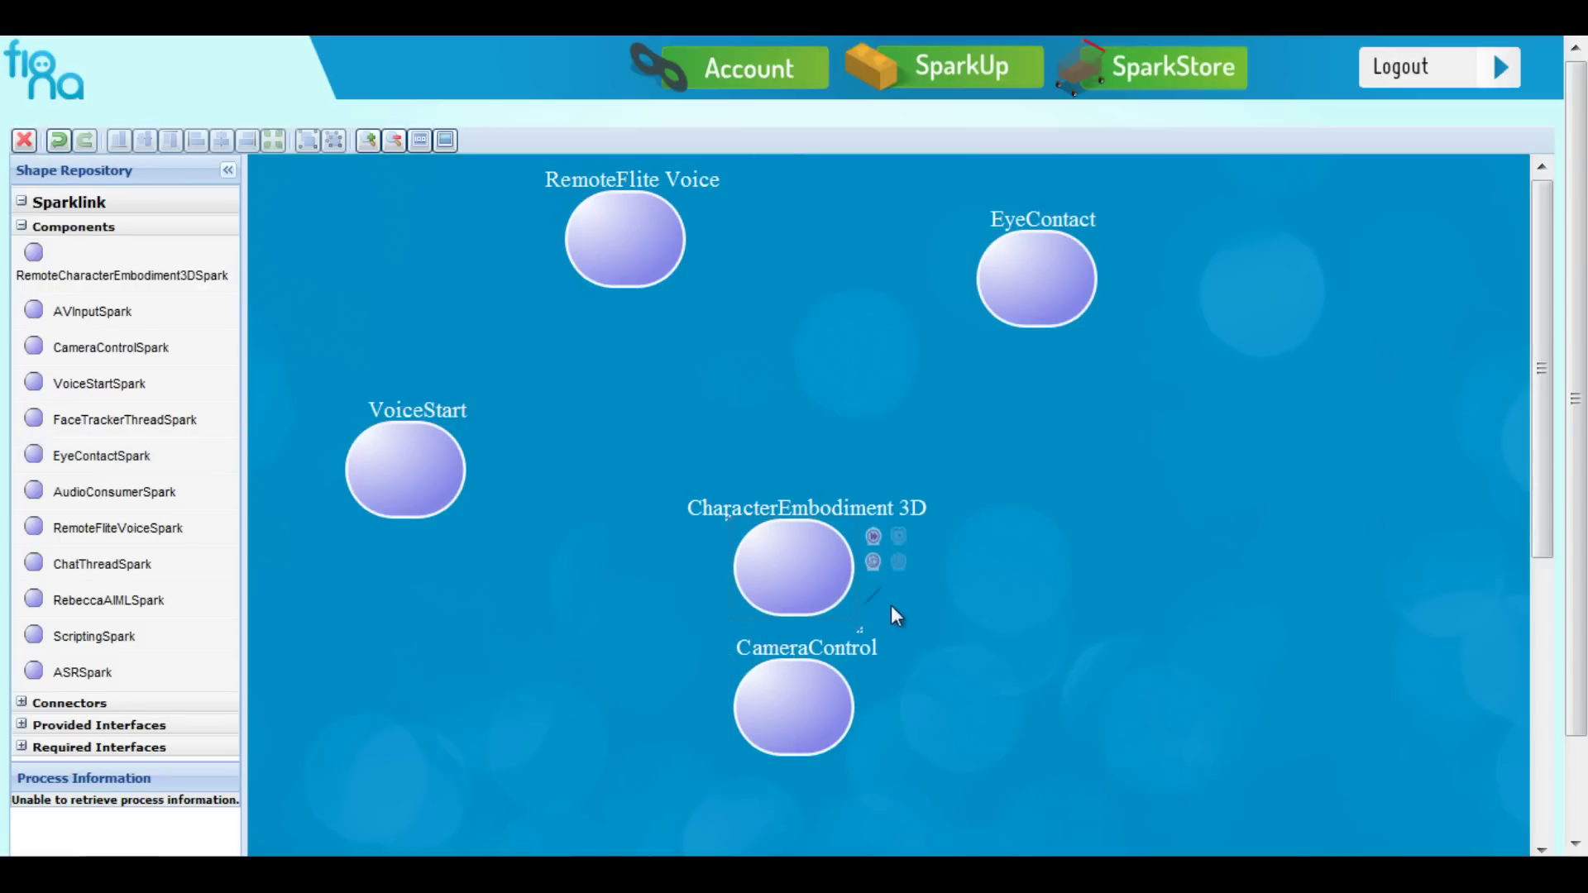
left_click(806, 718)
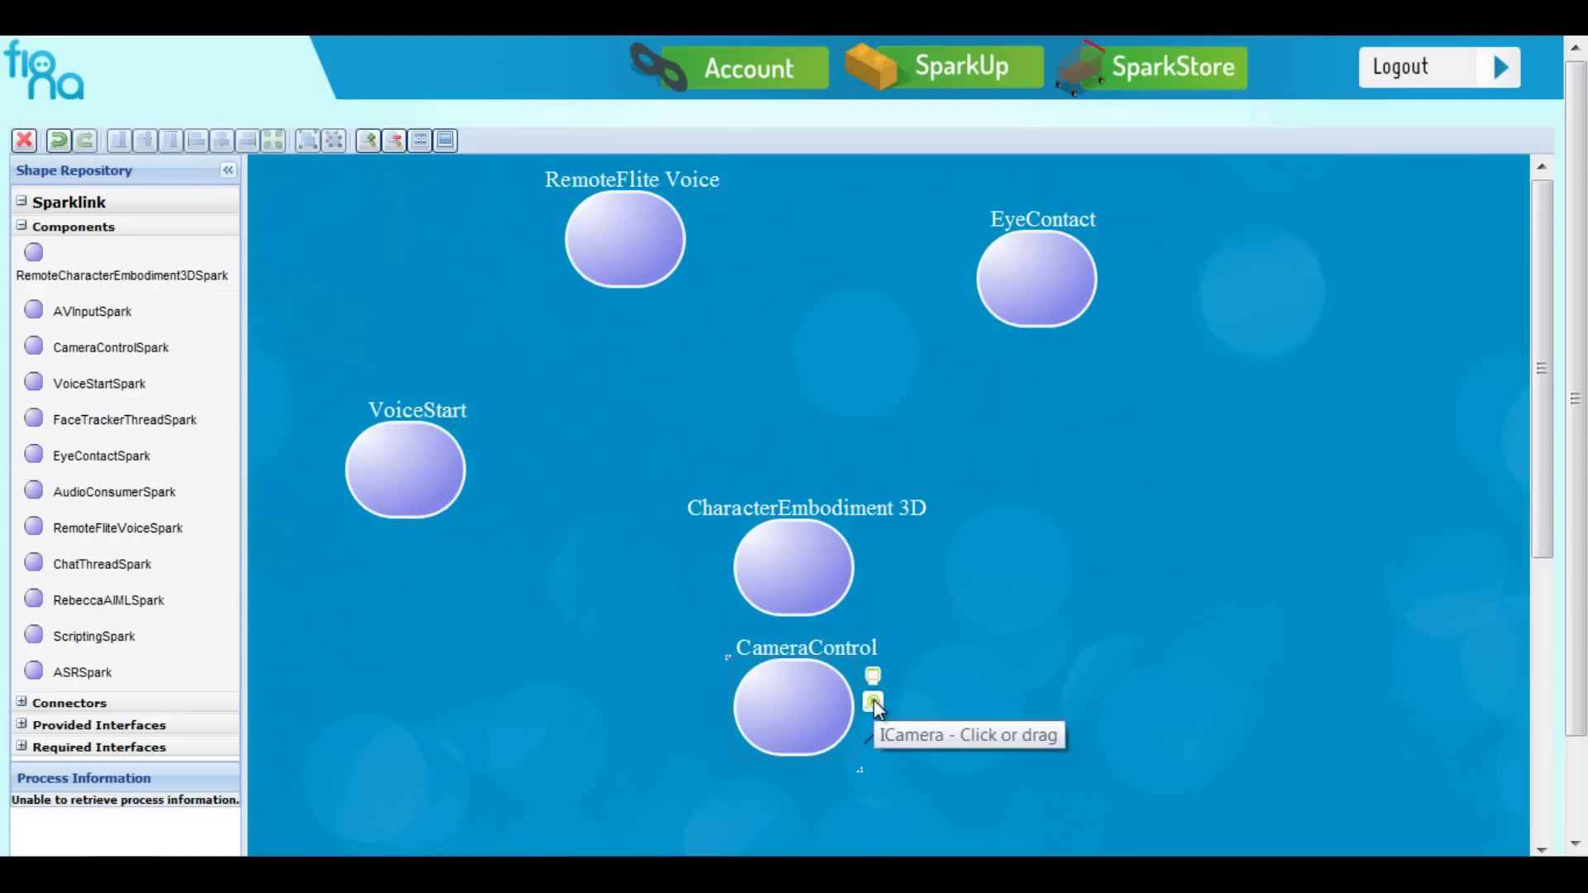
left_click_drag(873, 699, 960, 697)
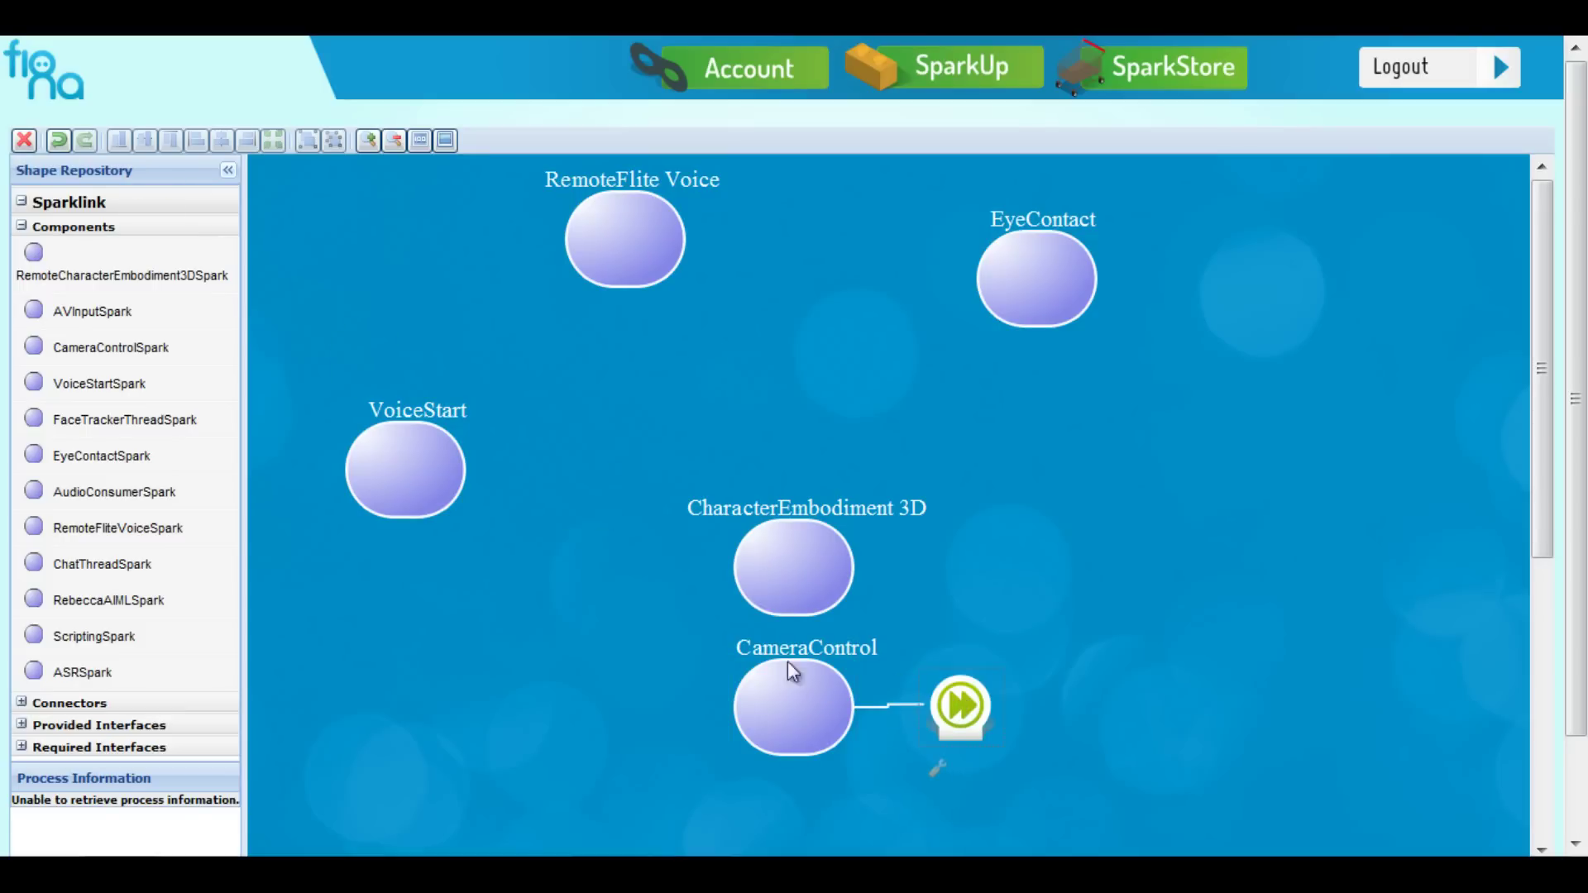
left_click(791, 686)
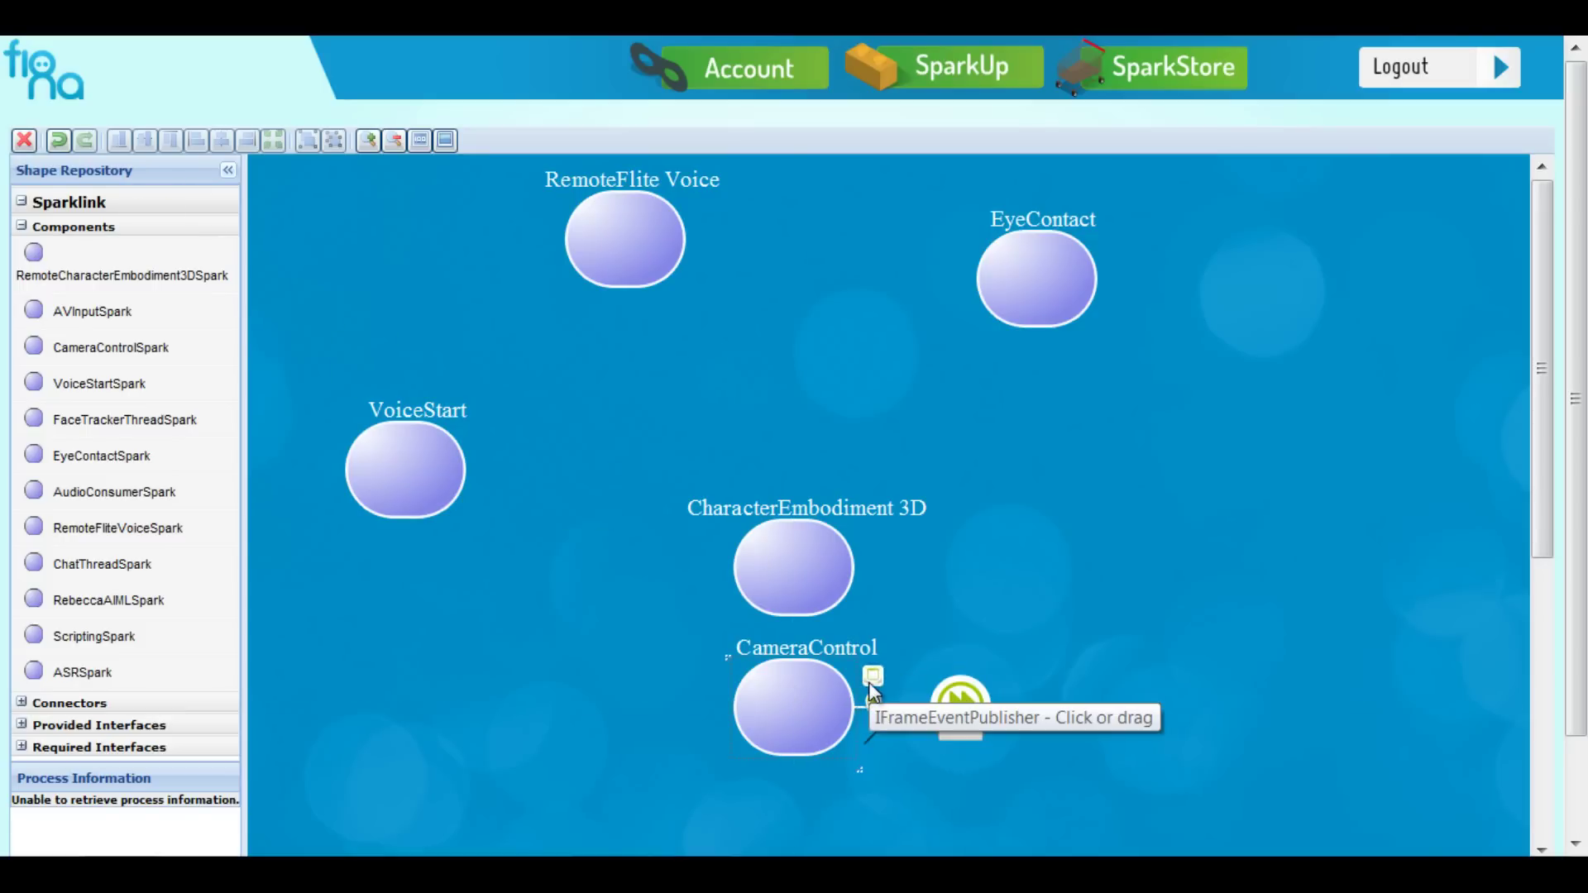
left_click_drag(871, 691, 624, 697)
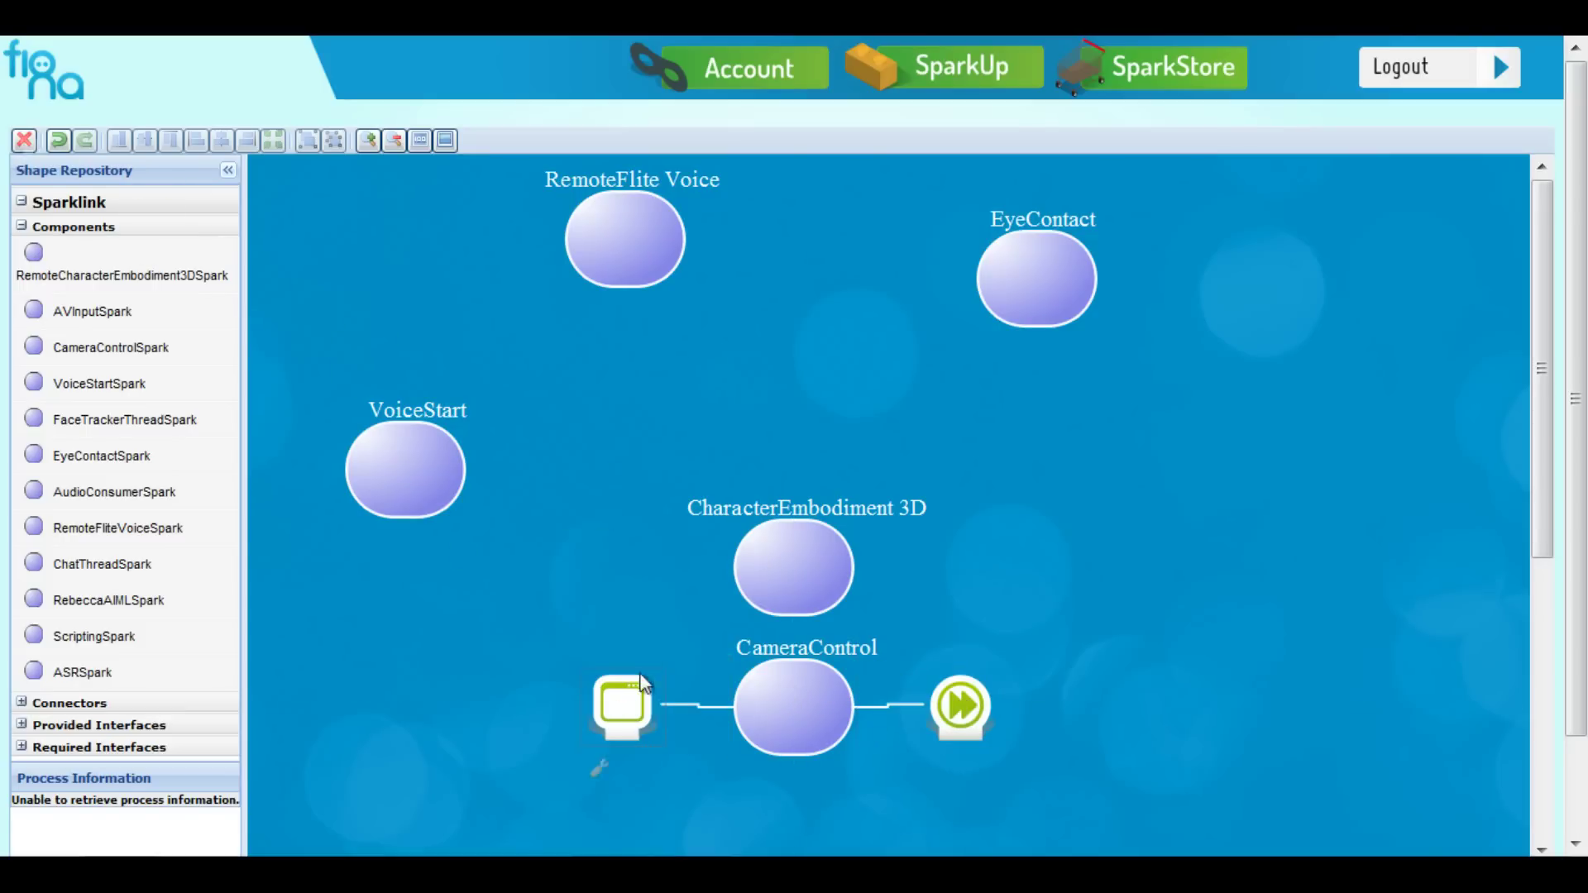
Step: Add frame and camera interfaces to CharacterEmbodiment 3D, straighten connectors, and link them to CameraControl
left_click(804, 566)
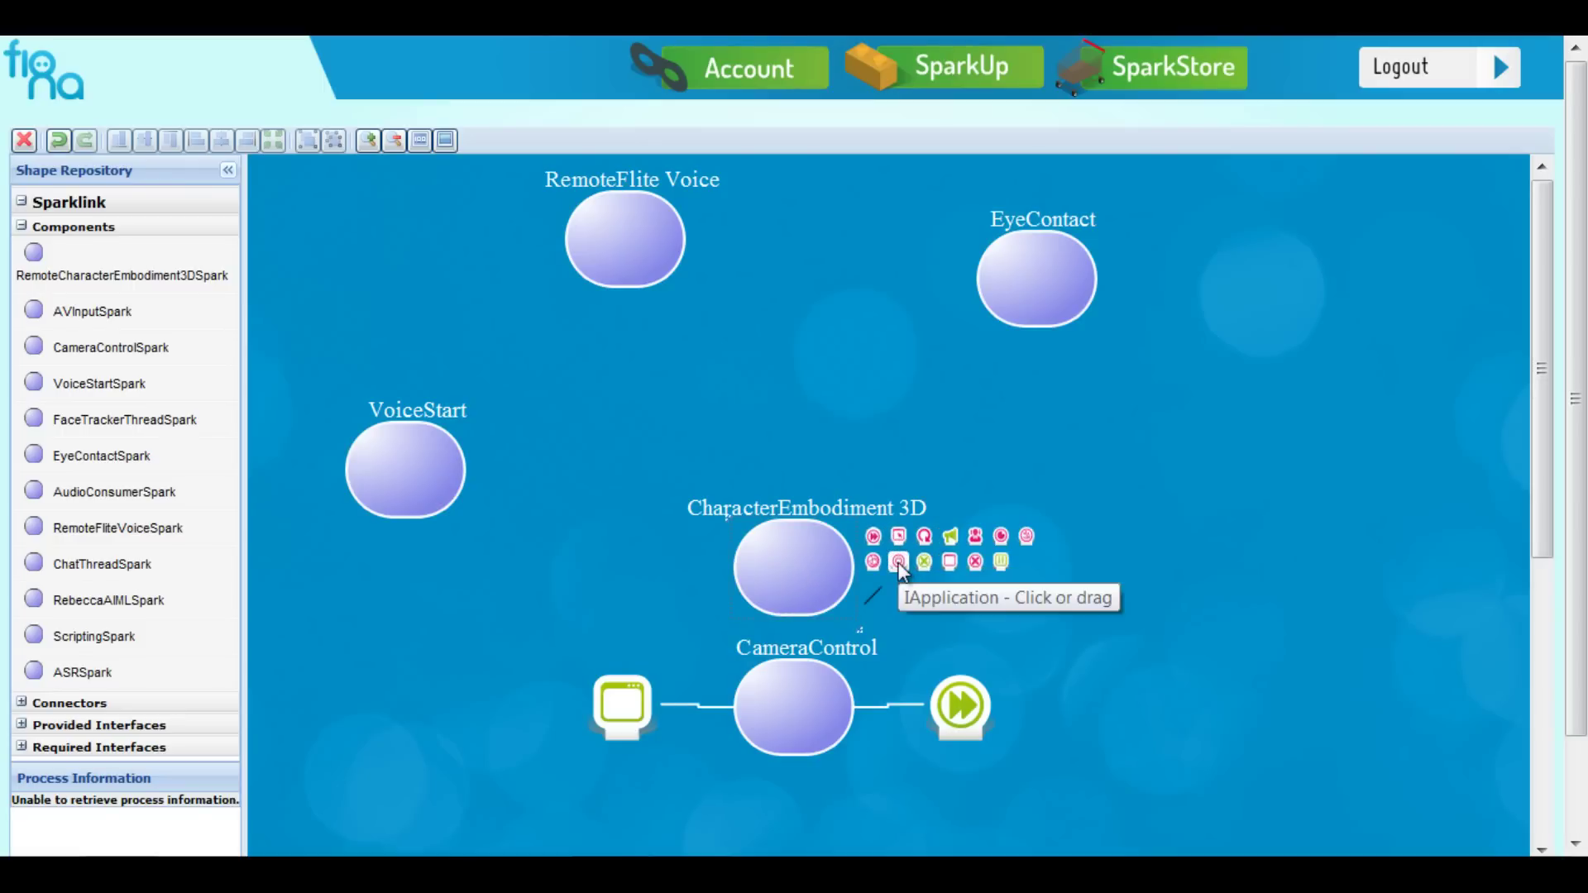
left_click_drag(951, 573, 617, 613)
left_click(816, 563)
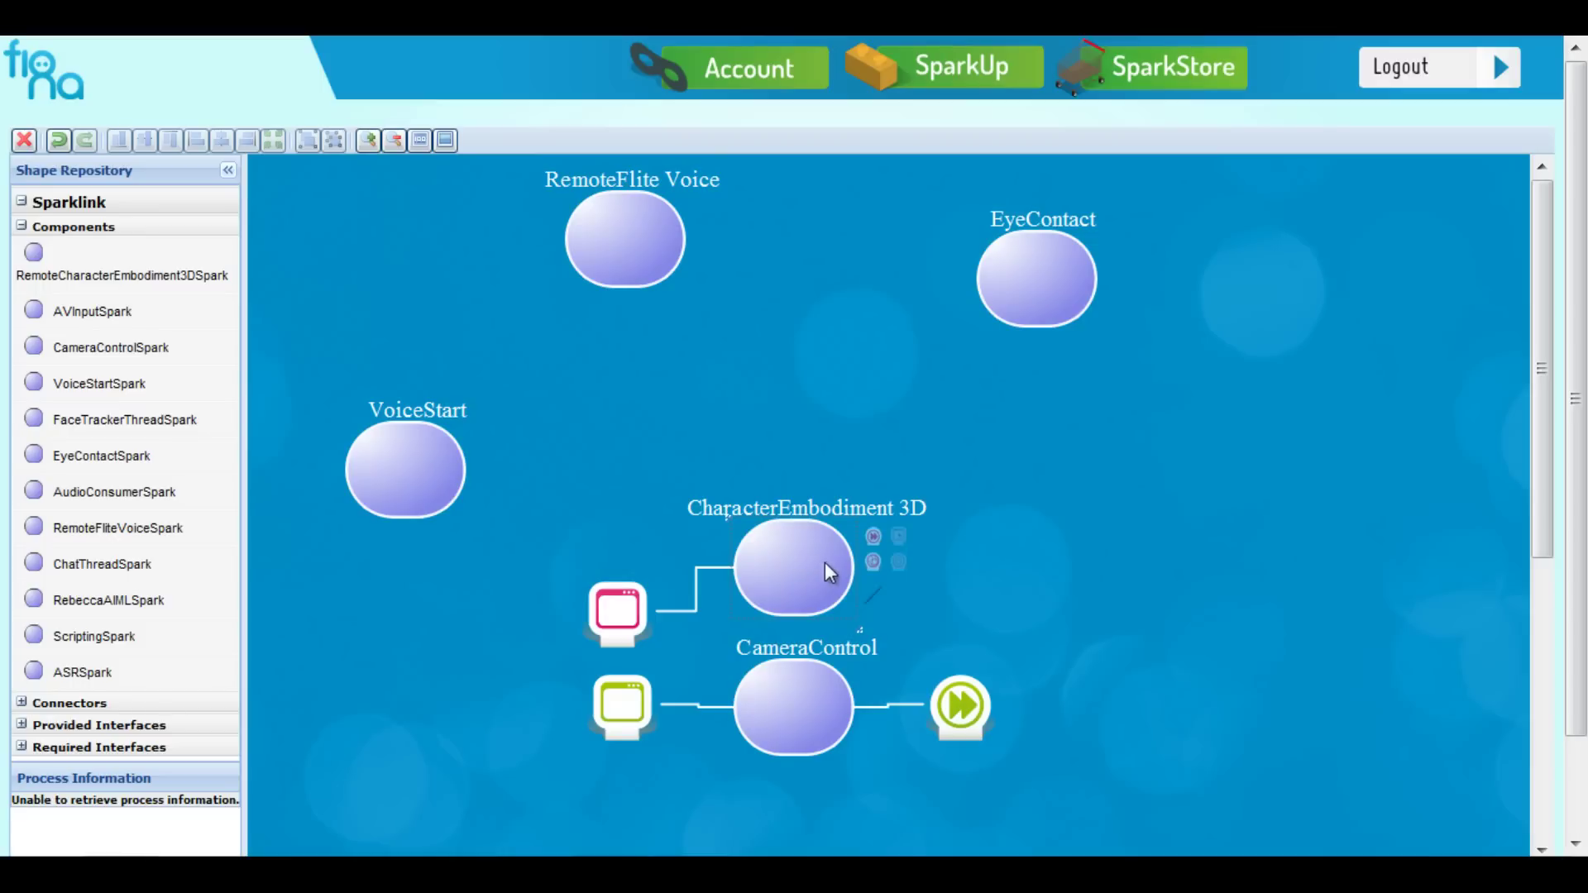
left_click_drag(874, 538, 966, 592)
left_click_drag(981, 536, 949, 610)
left_click_drag(886, 567, 860, 607)
left_click_drag(705, 577, 625, 707)
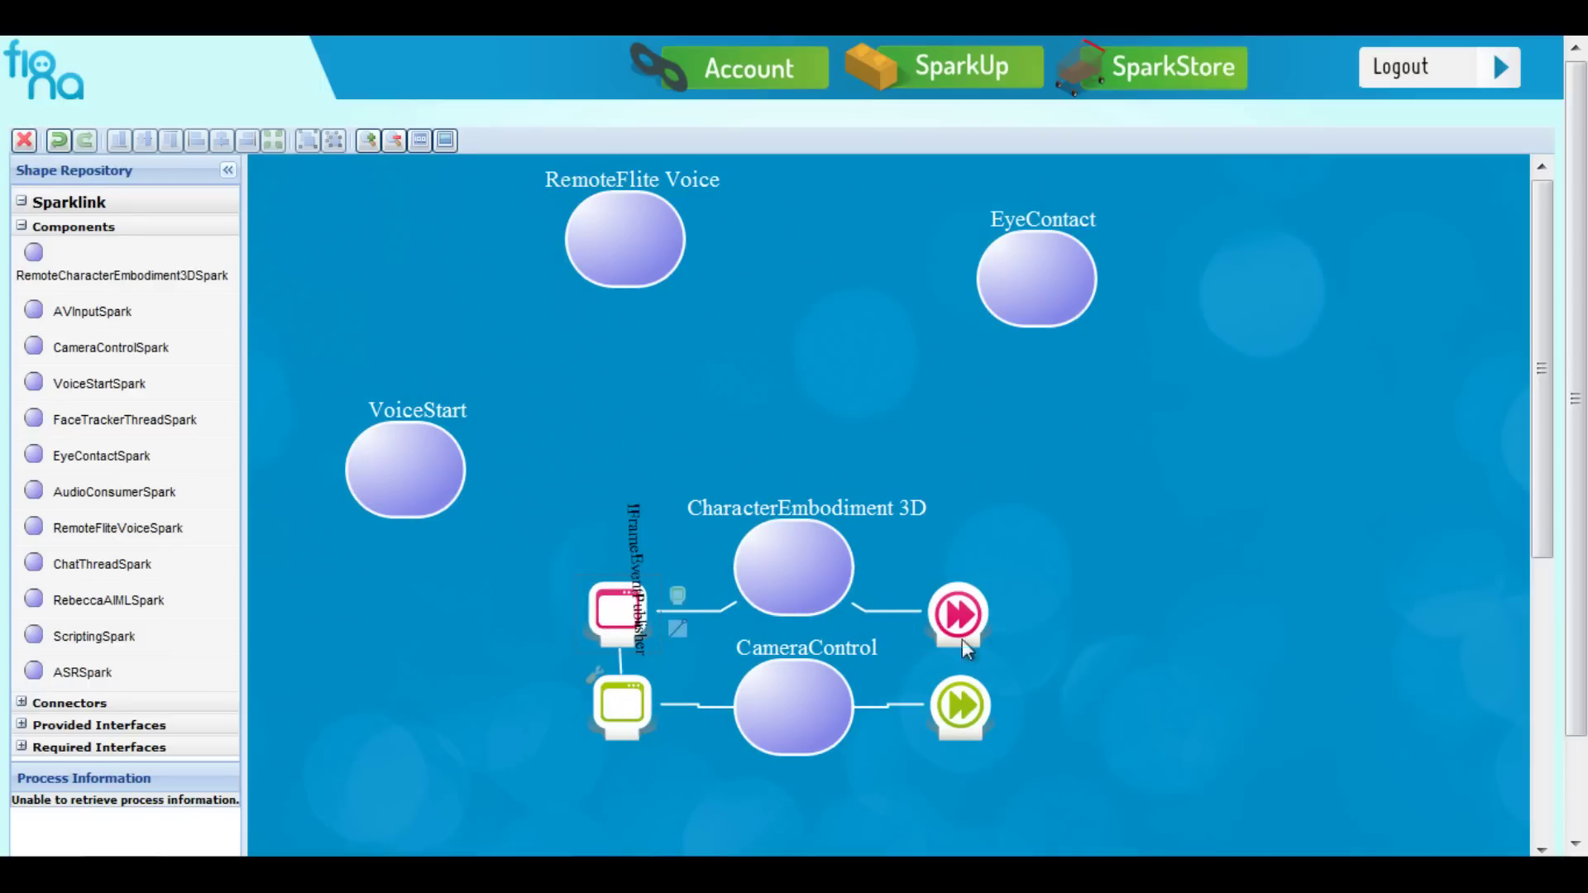
left_click_drag(1019, 627, 955, 709)
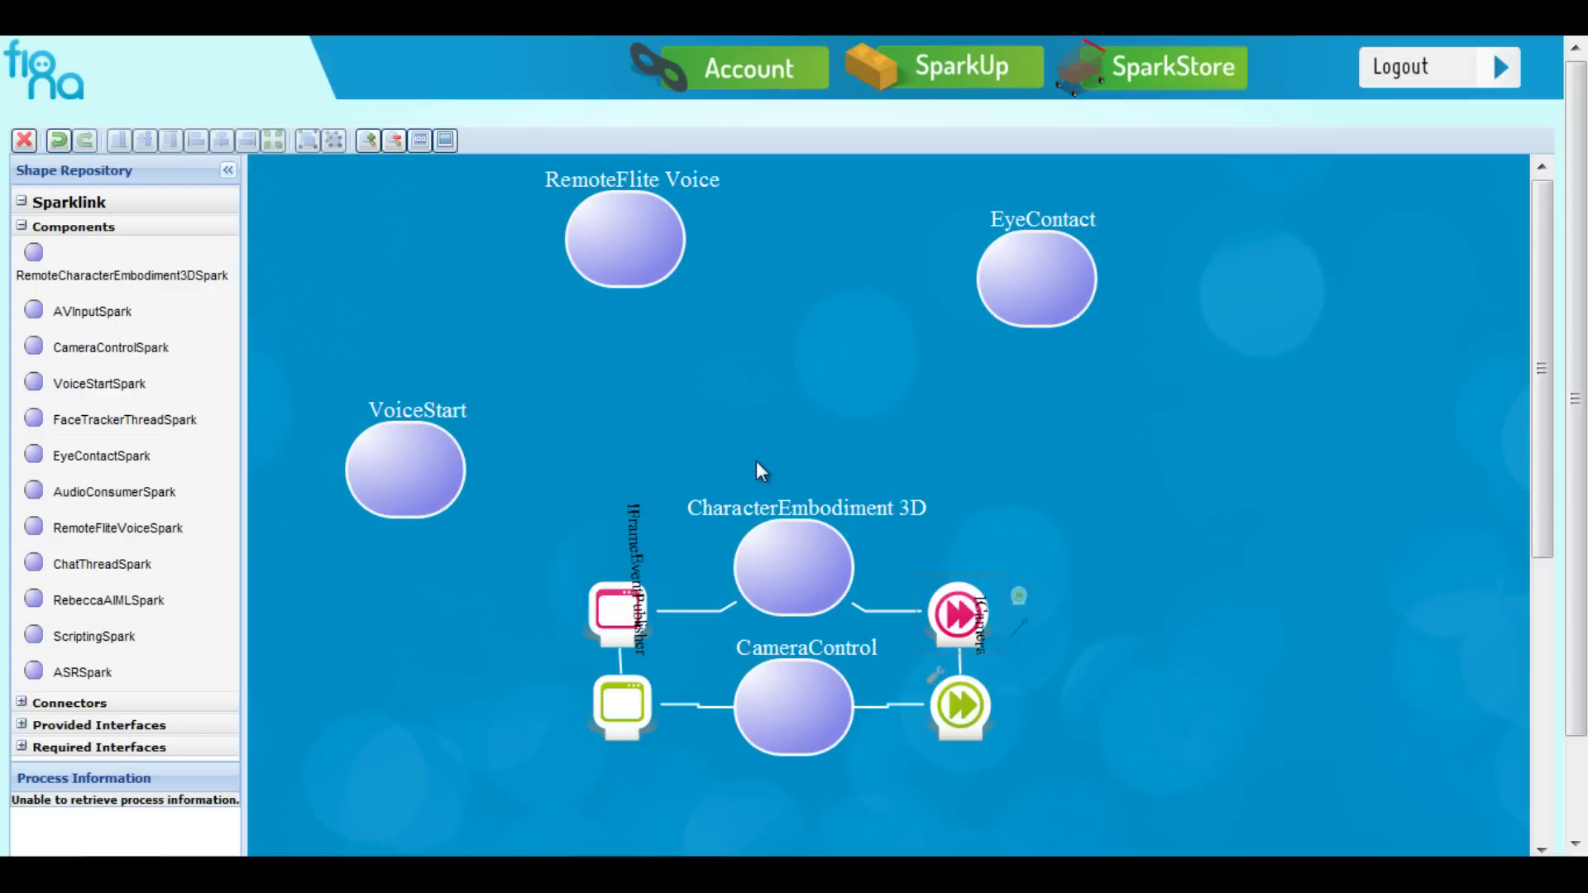
Step: Attach frame and FaceExpression interfaces to VoiceStart, deleting a misplaced pink megaphone
left_click(439, 468)
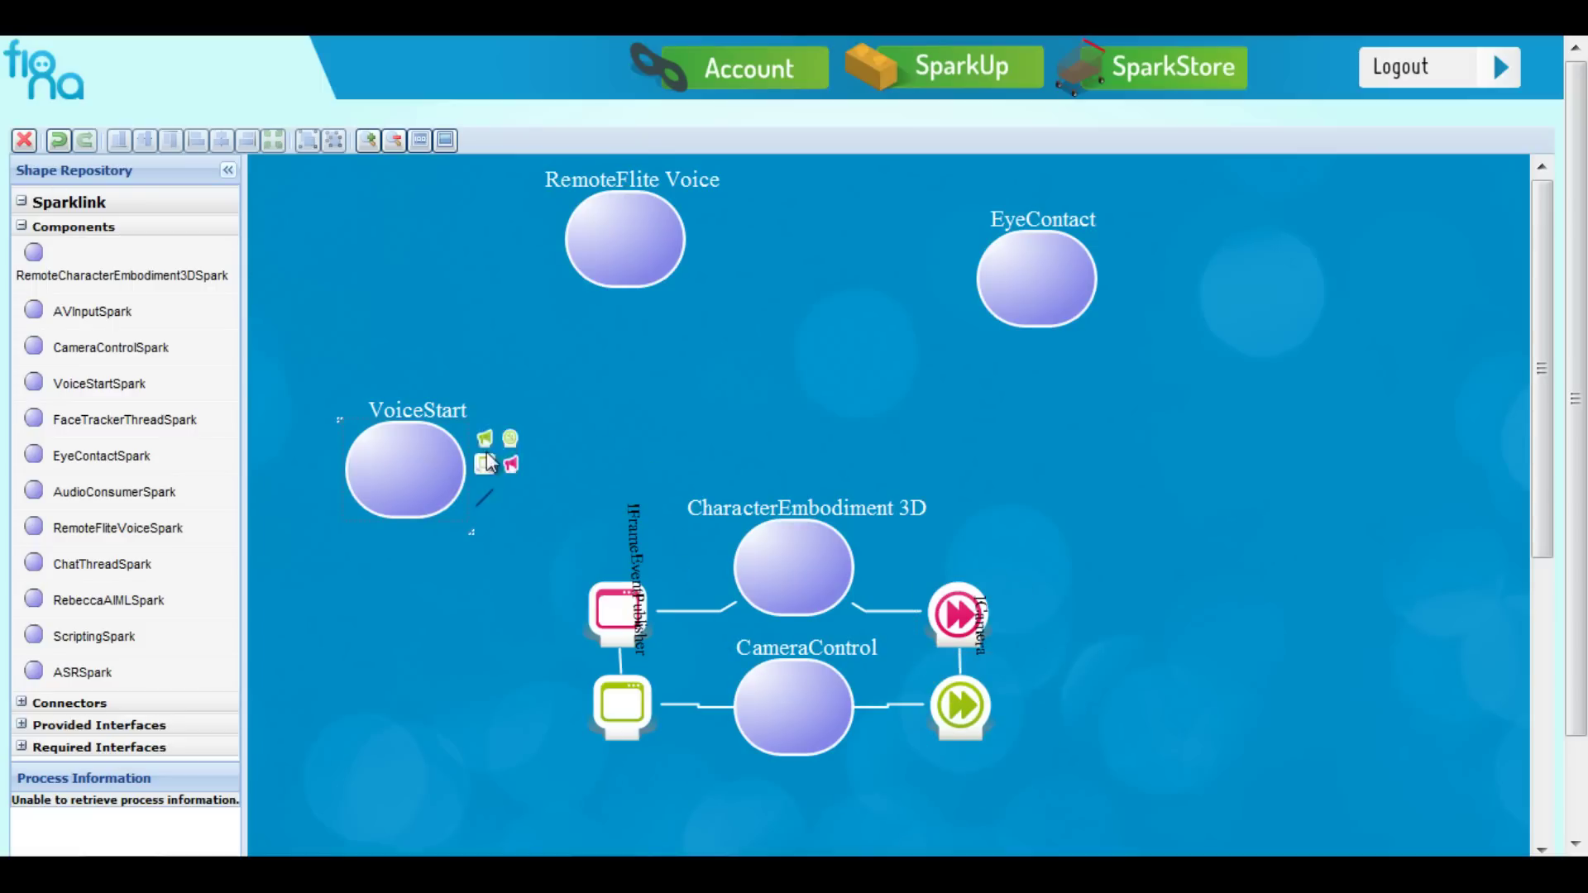
left_click_drag(491, 469, 405, 567)
left_click(422, 457)
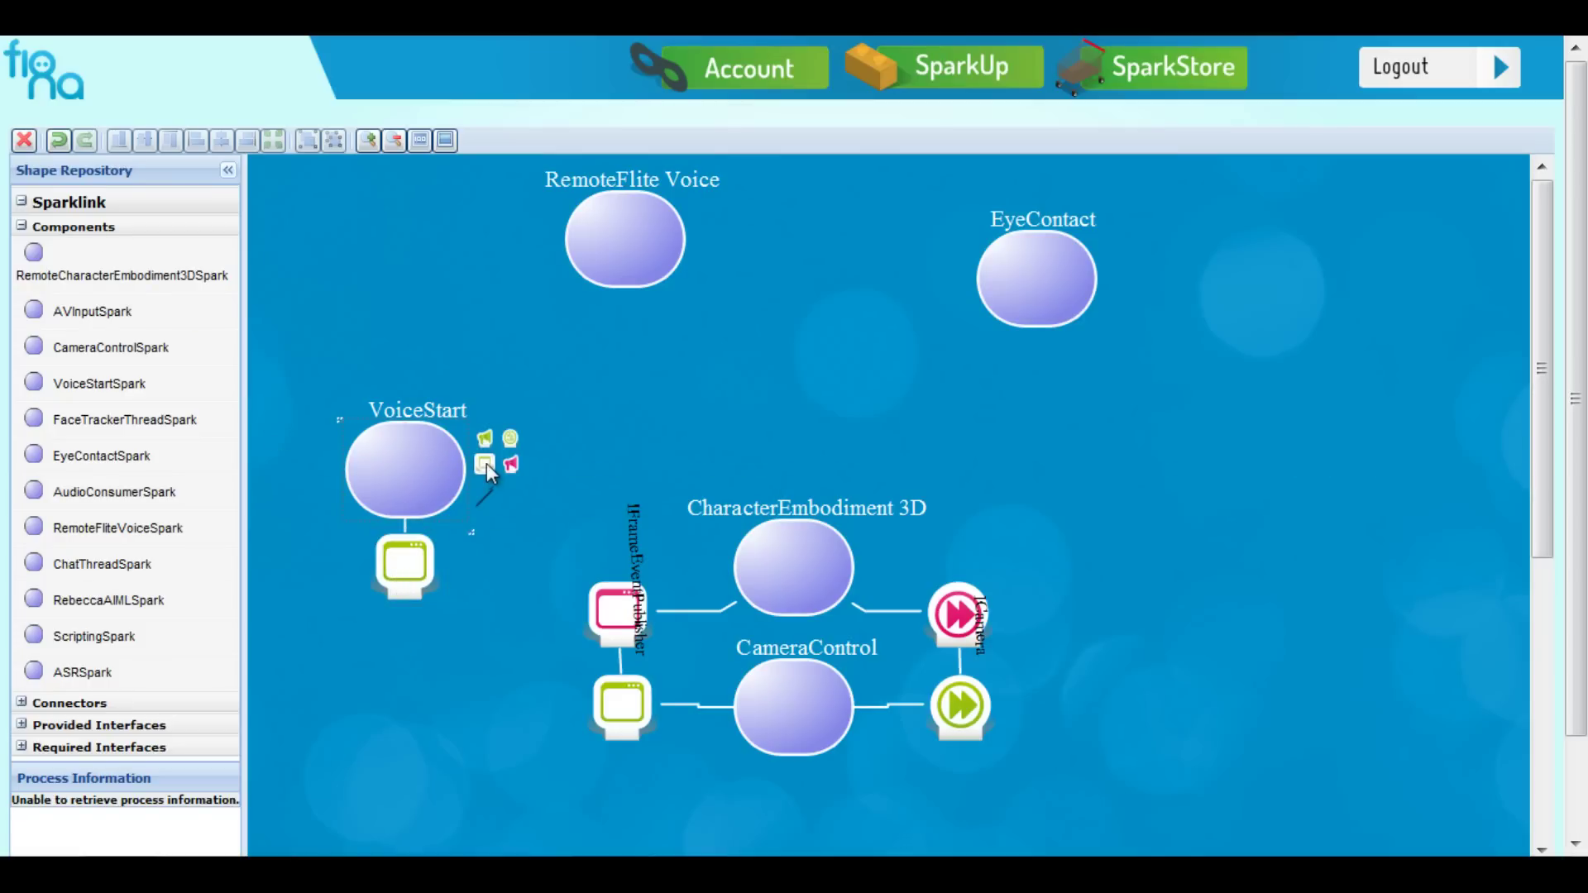
left_click(502, 468)
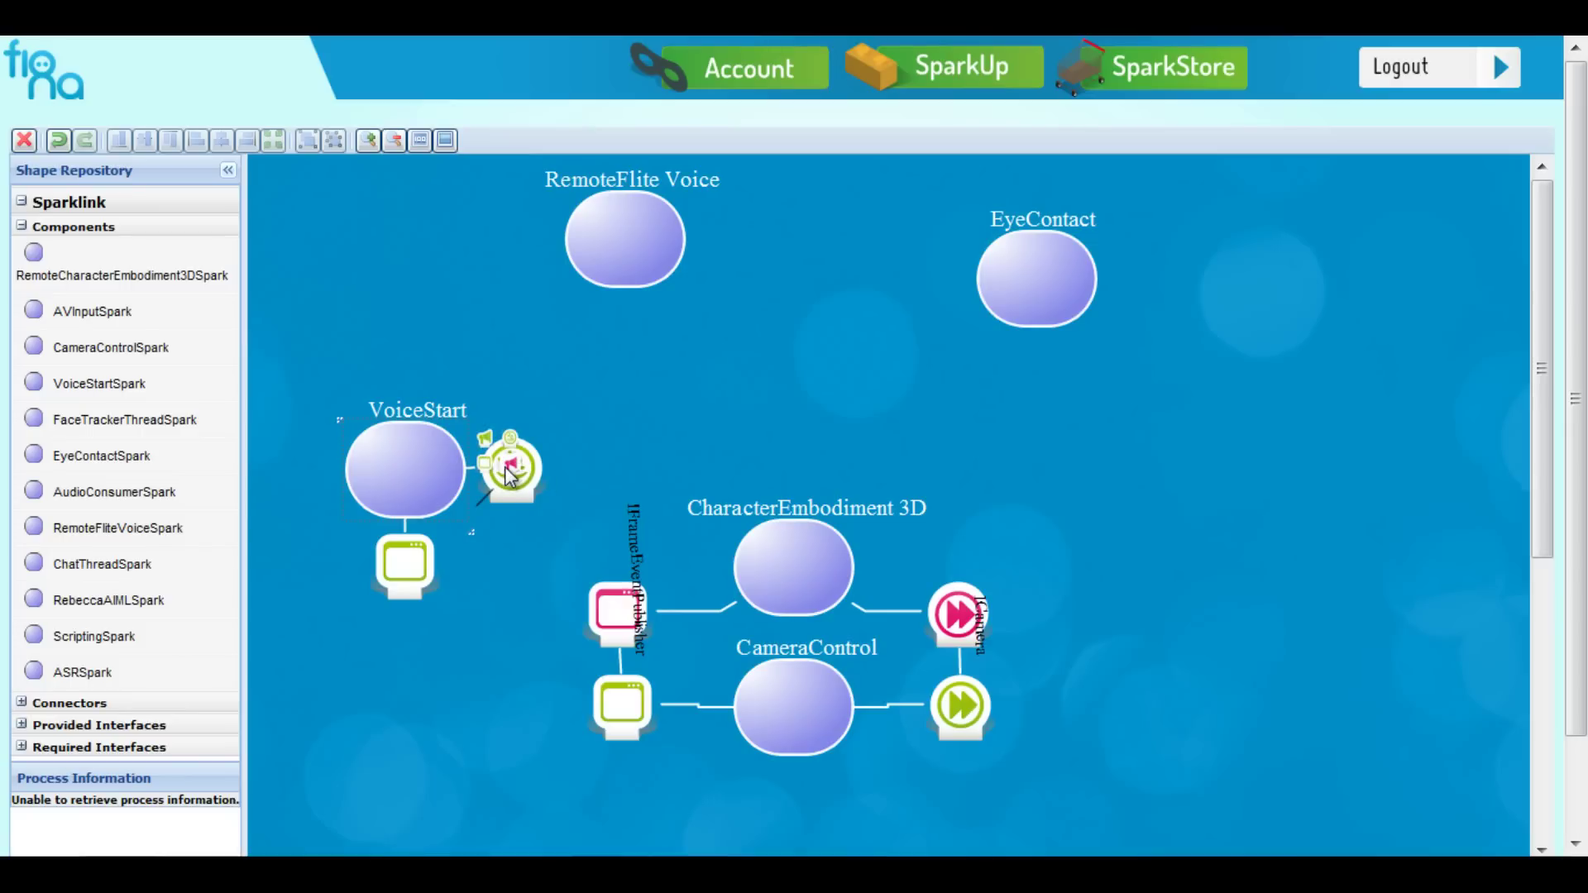
left_click(507, 466)
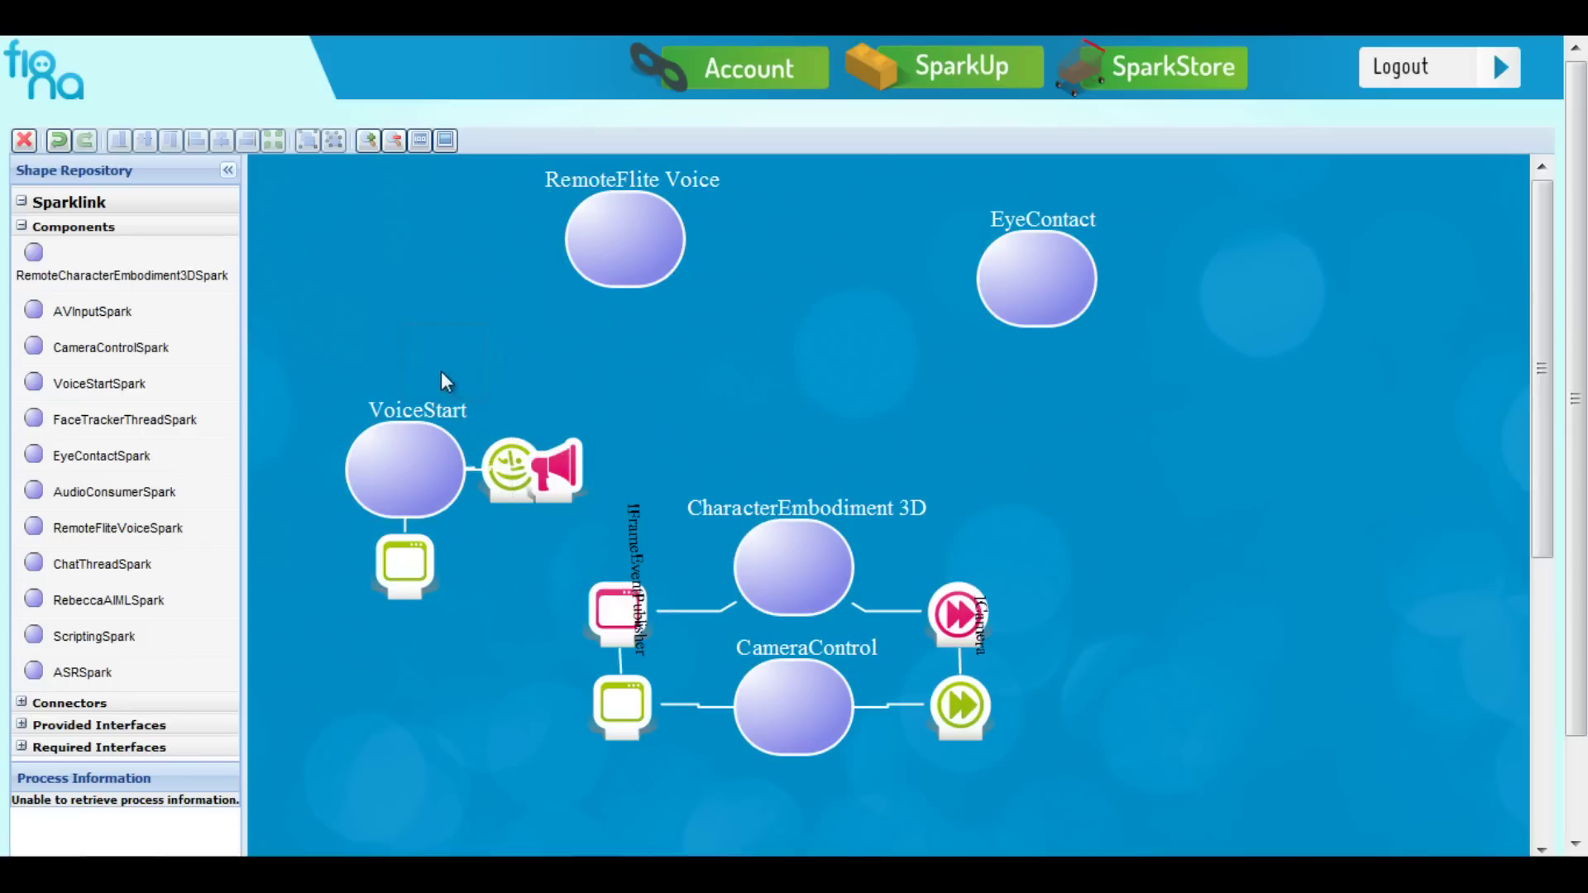
left_click_drag(410, 348, 410, 348)
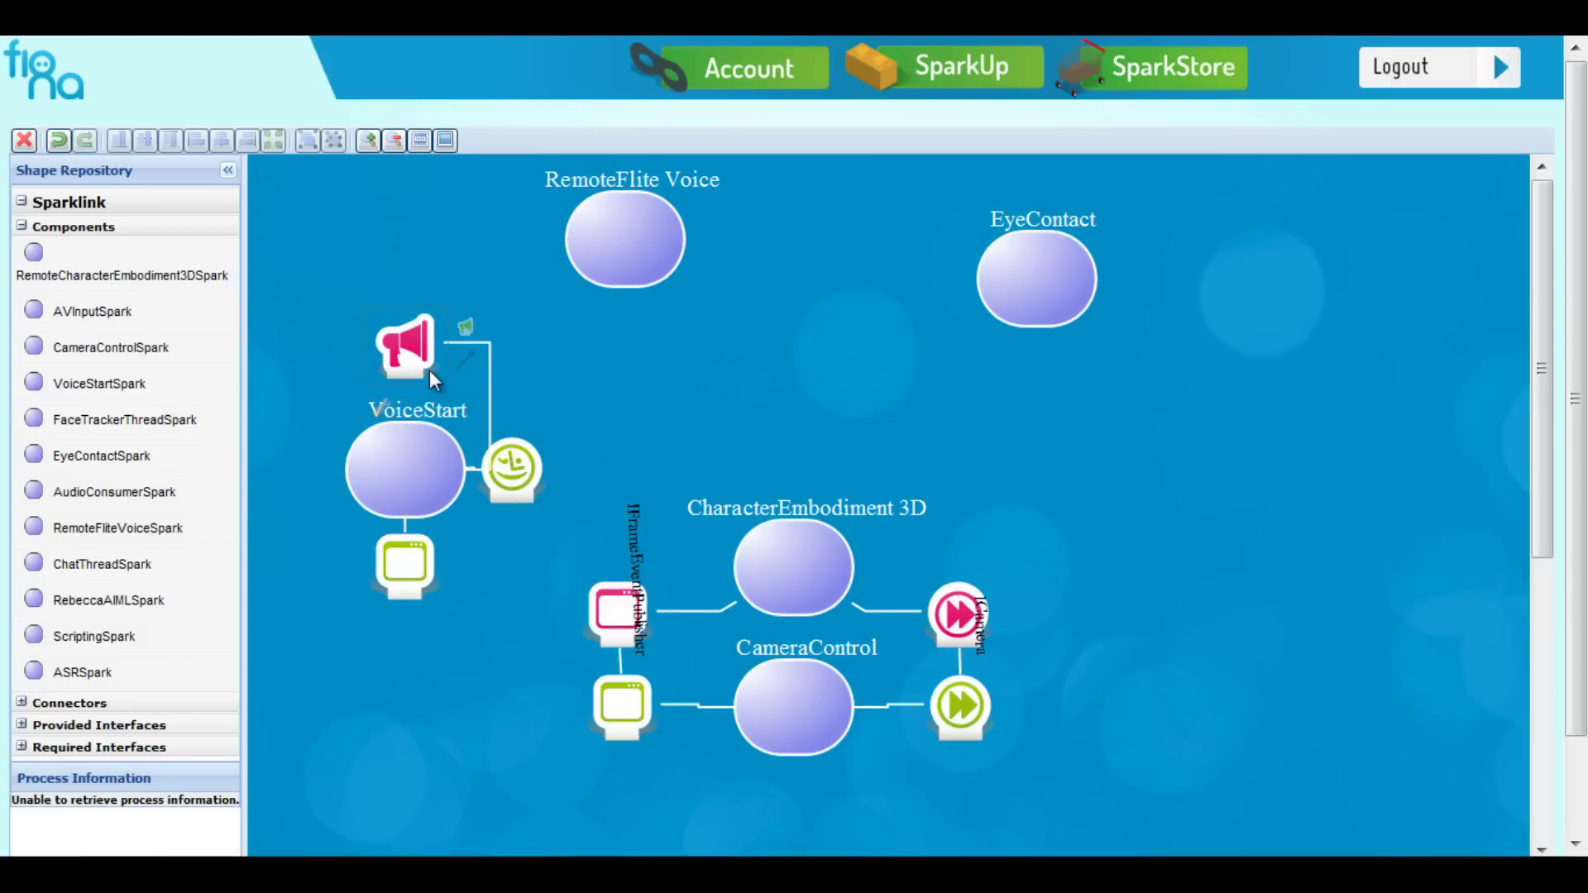
key("Delete")
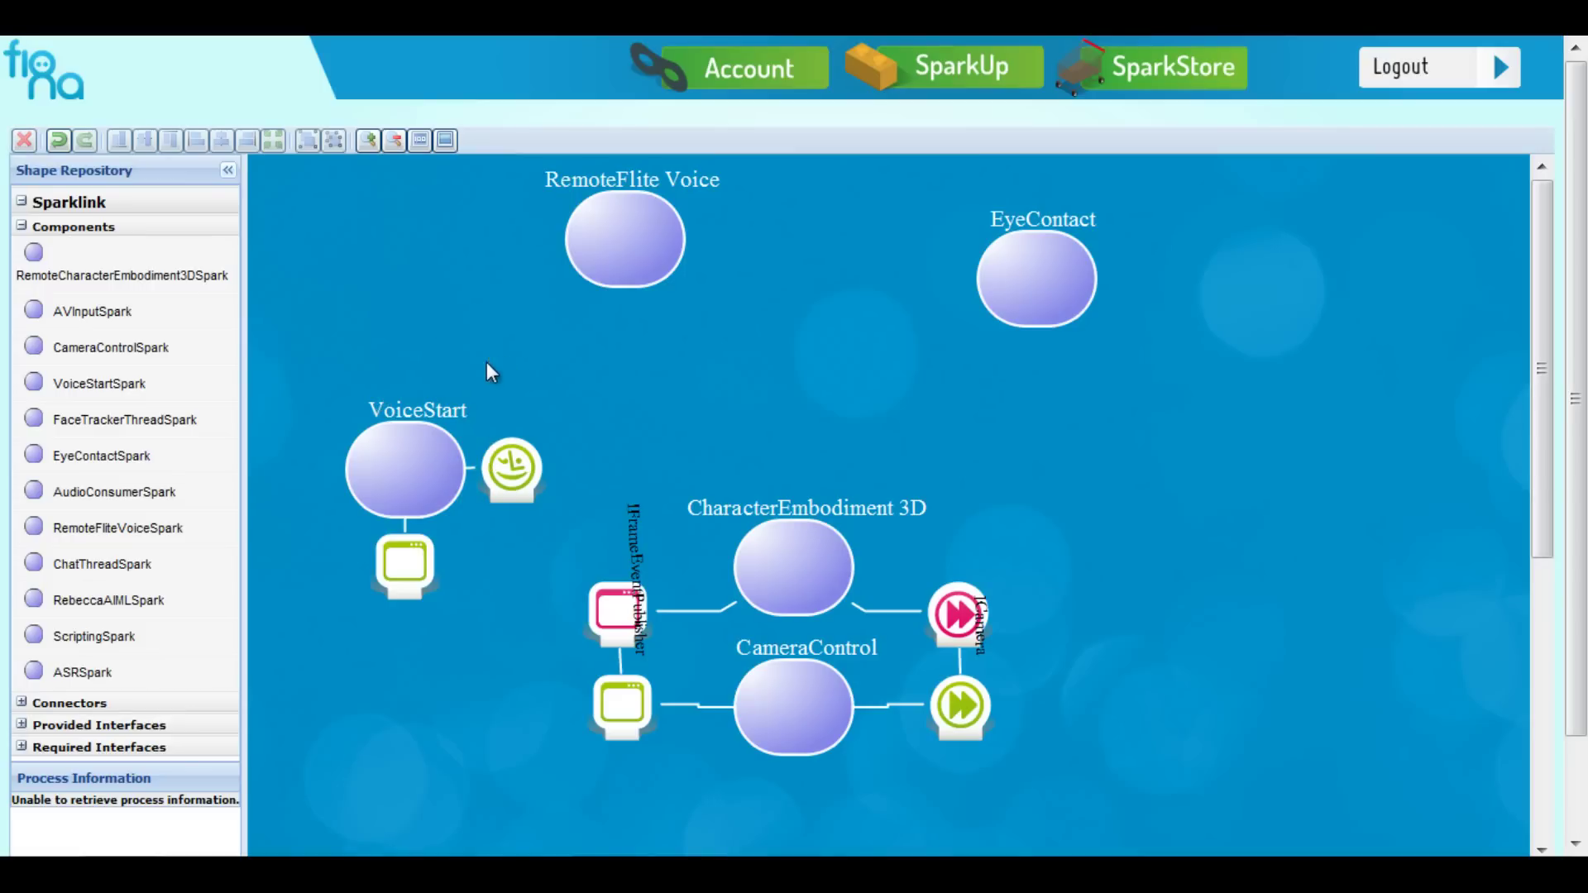
Step: Add a green megaphone above VoiceStart and a pink megaphone linked back to it
left_click(402, 509)
mouse_move(512, 461)
left_click_drag(483, 445, 410, 305)
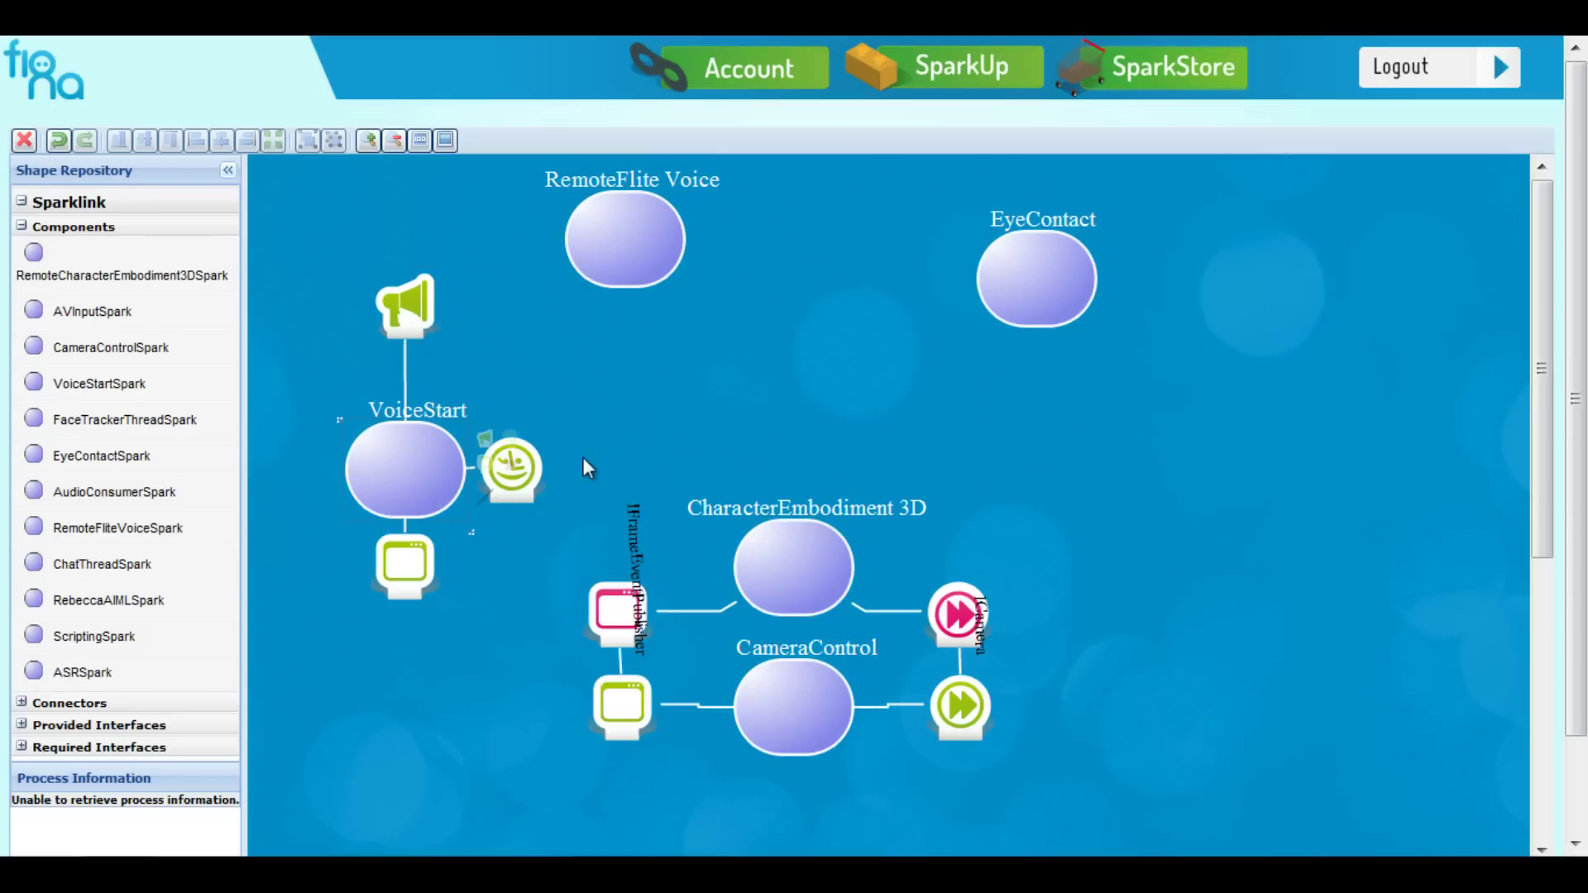
left_click_drag(511, 459, 575, 383)
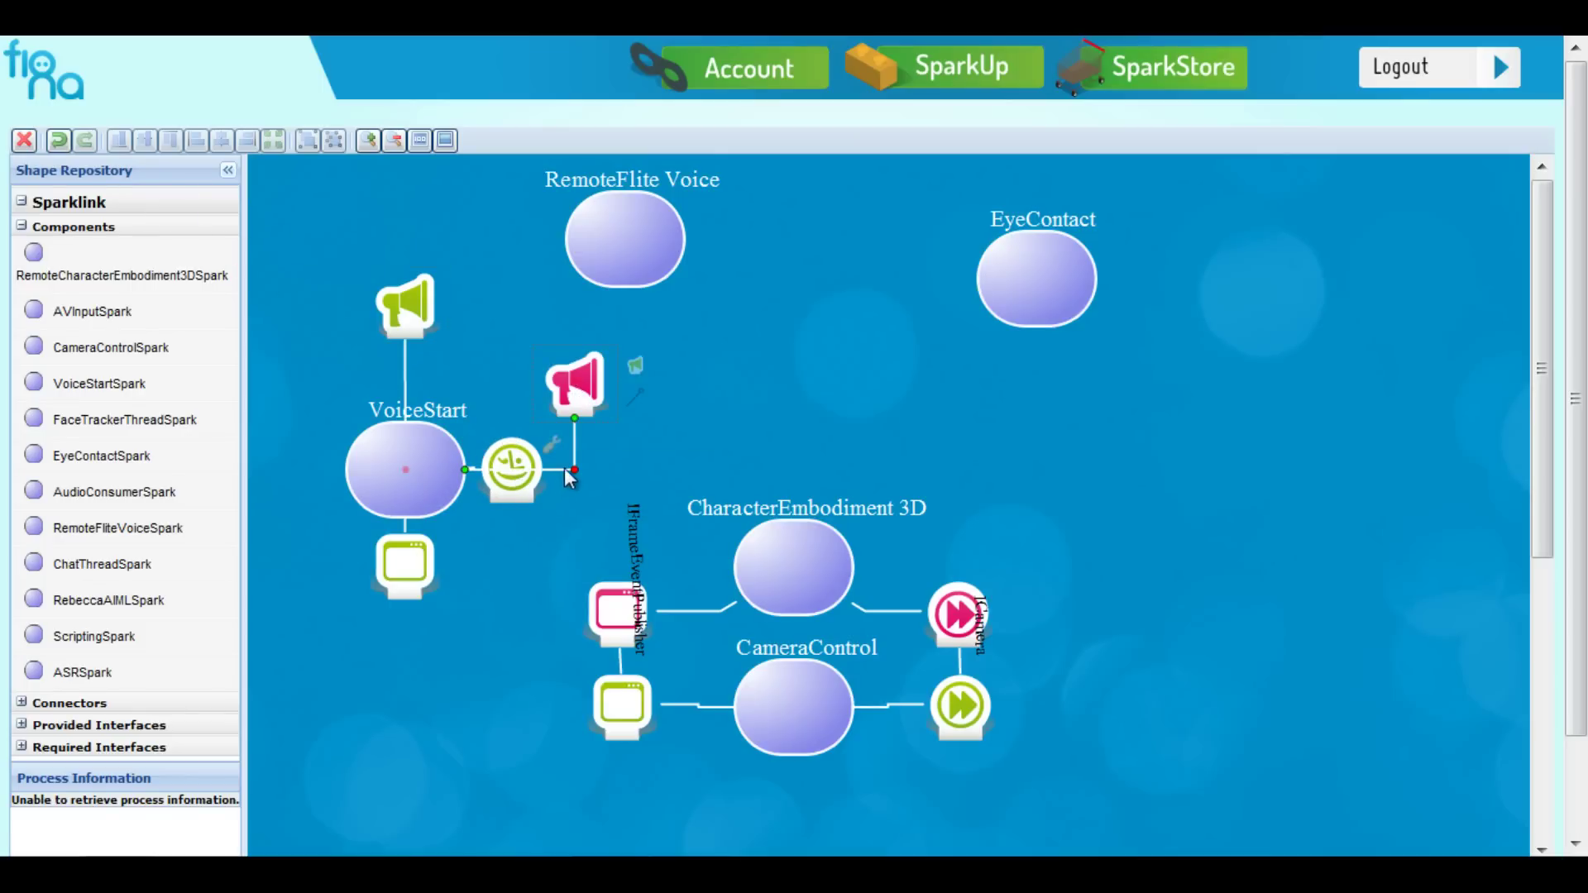
left_click_drag(573, 466, 490, 402)
Step: Give CharacterEmbodiment 3D voice control and face expression interfaces with straightened links
left_click(834, 345)
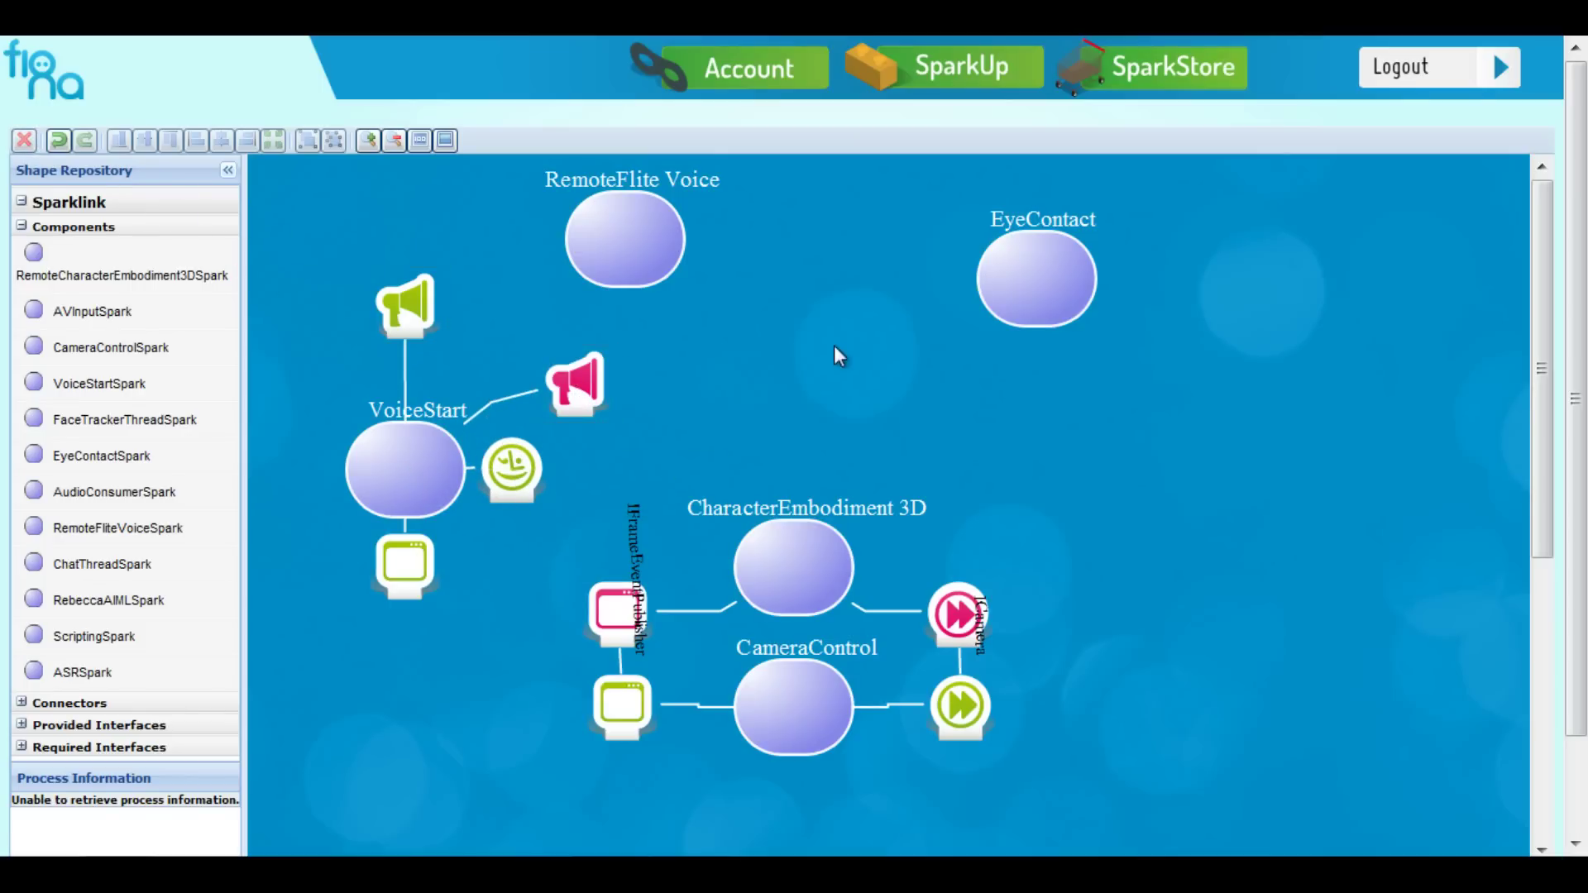
left_click(772, 538)
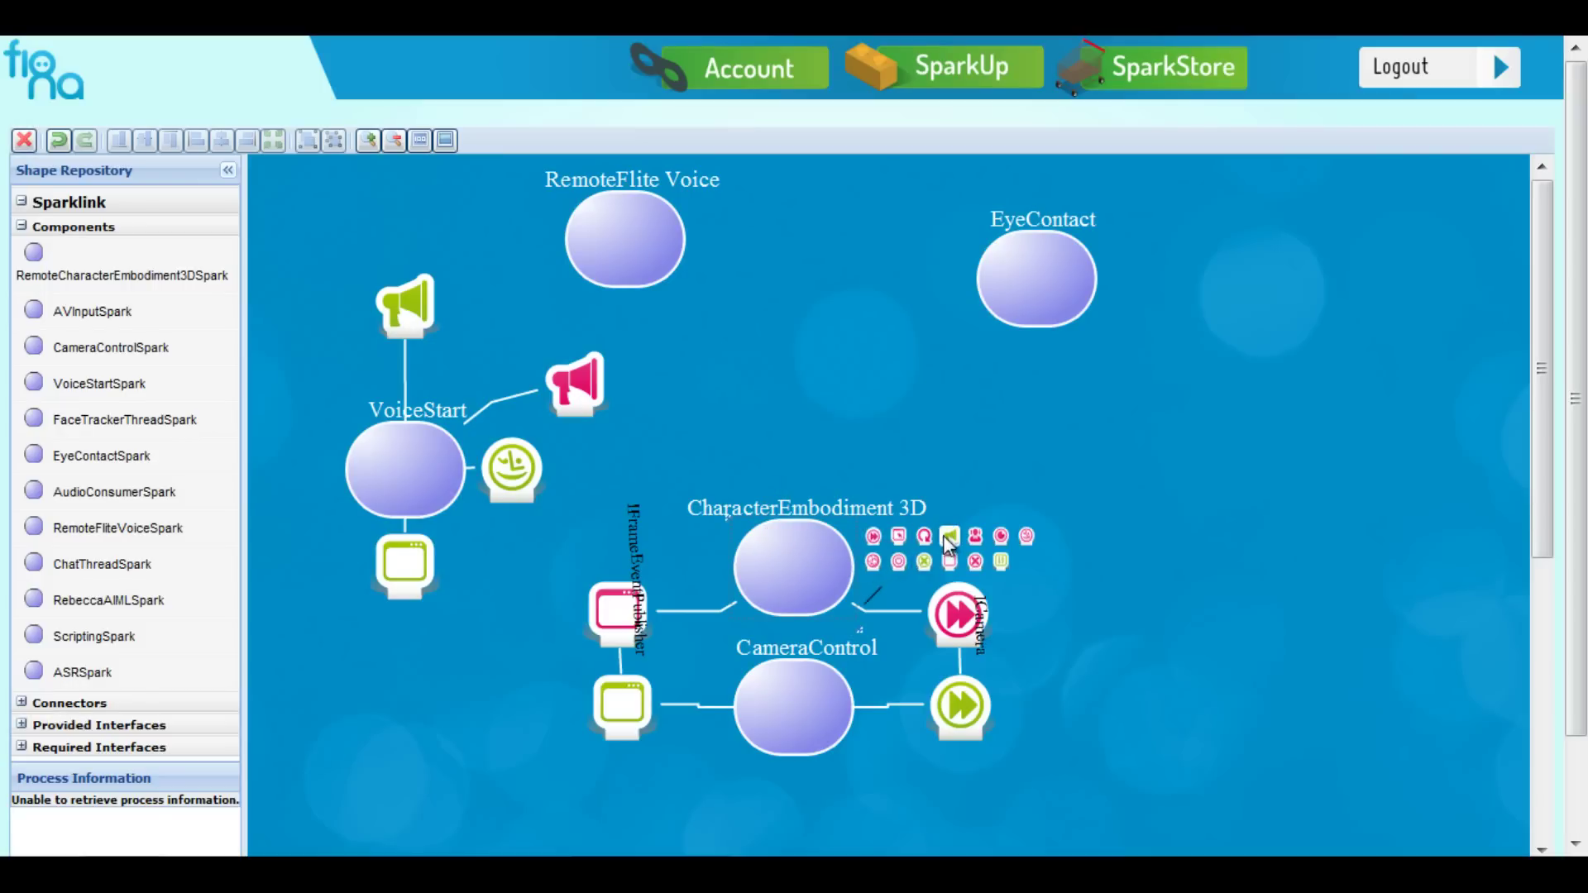
left_click_drag(950, 537, 683, 398)
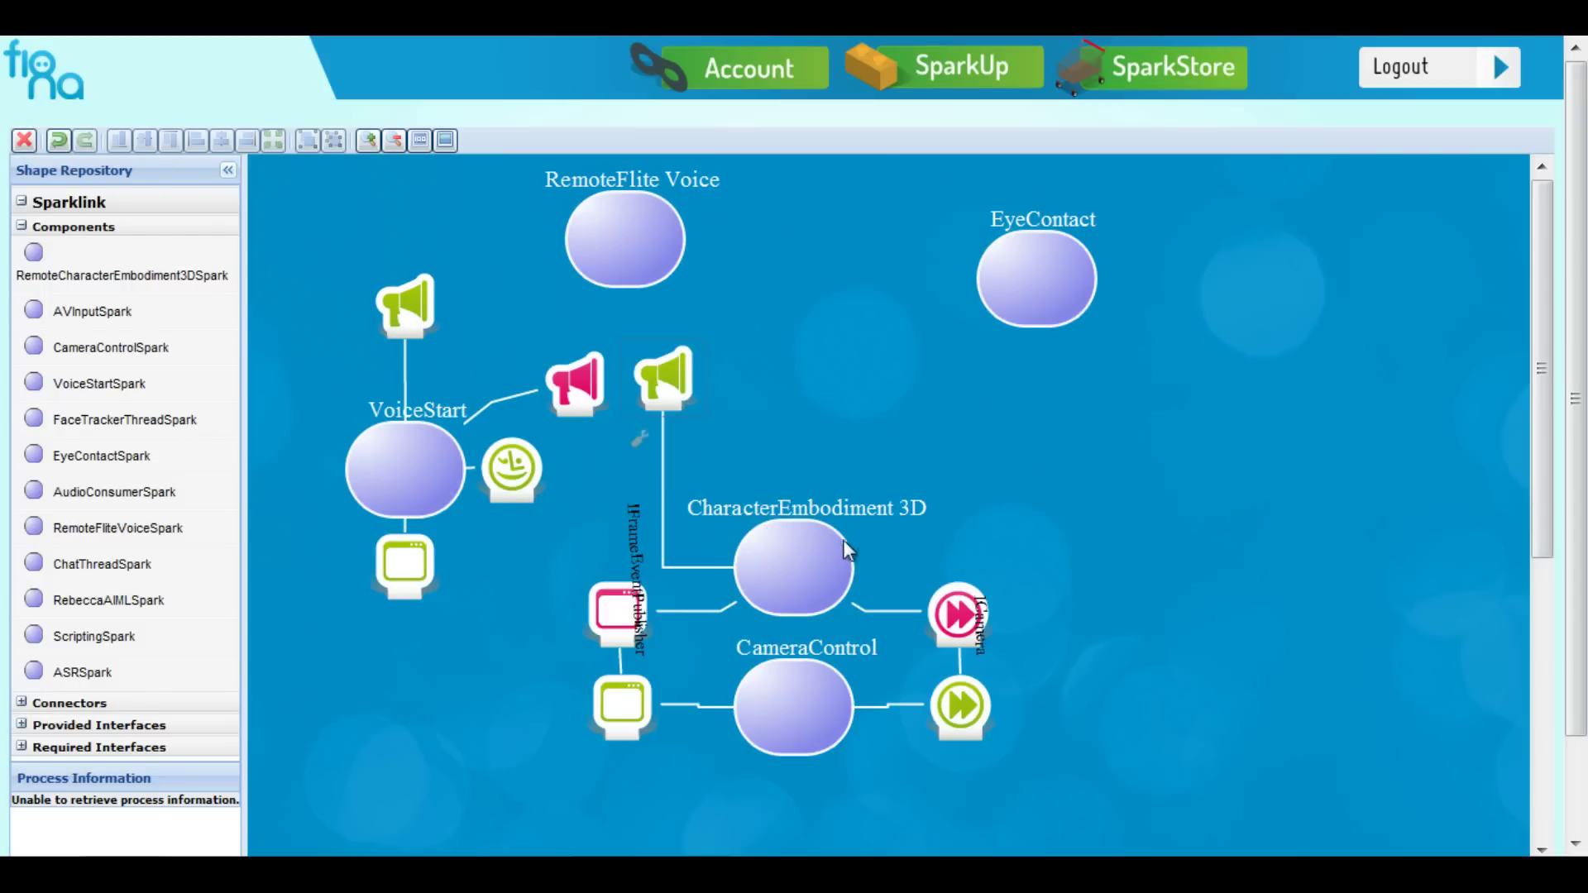
left_click_drag(672, 558, 775, 612)
left_click(801, 561)
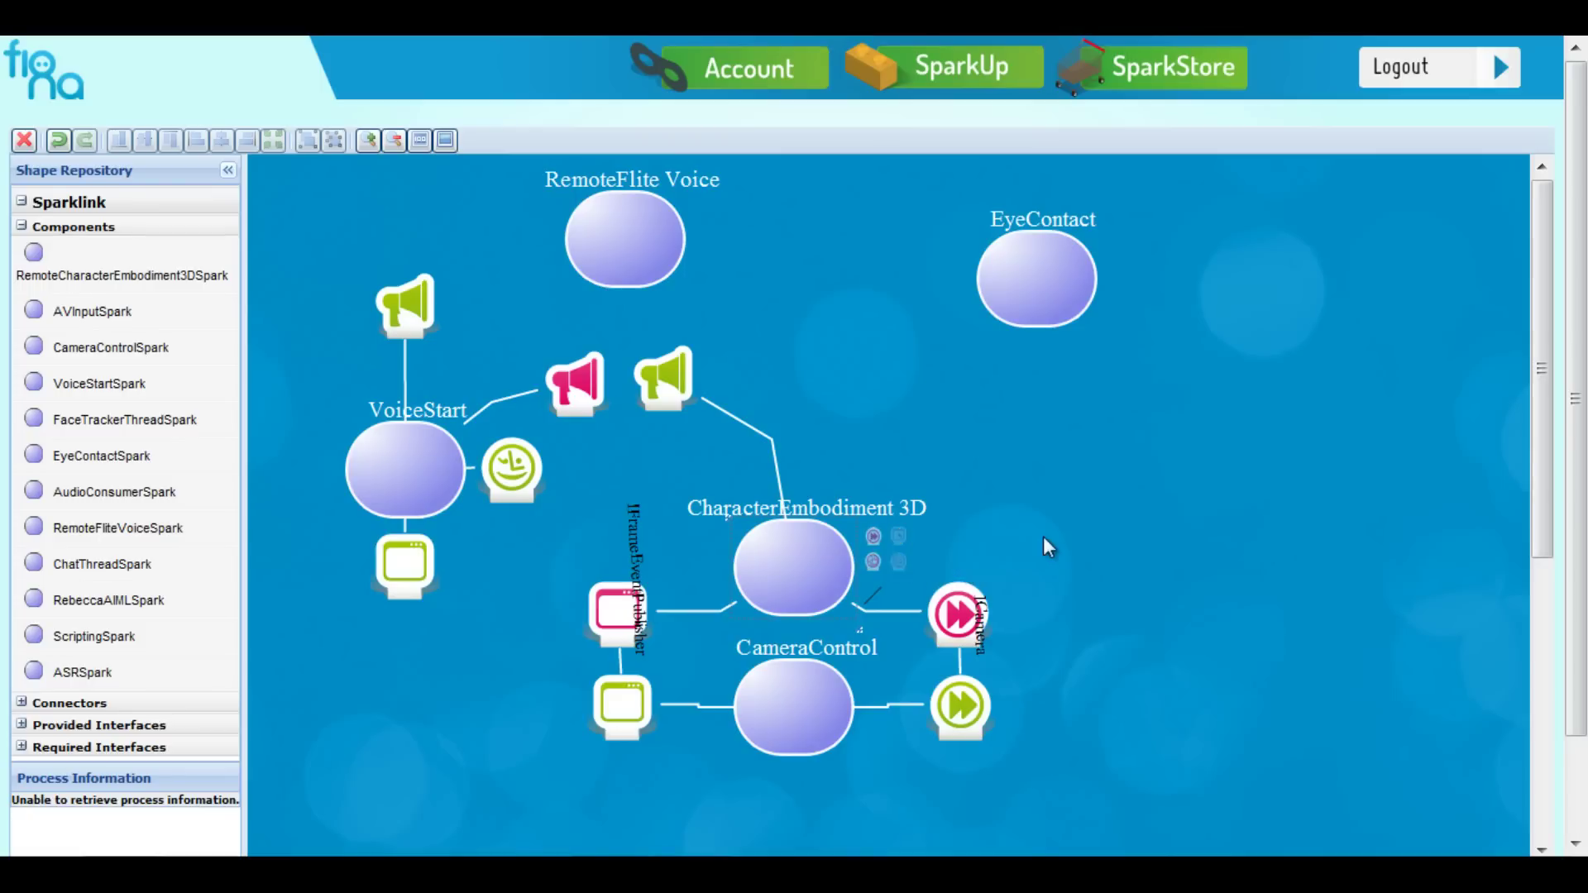
left_click_drag(1026, 536, 606, 478)
left_click_drag(722, 566, 692, 511)
Step: Link IFrameEventPublisher, IFaceExpression and IVoiceControl to VoiceStart; add IVoice to RemoteFlite Voice
mouse_move(830, 599)
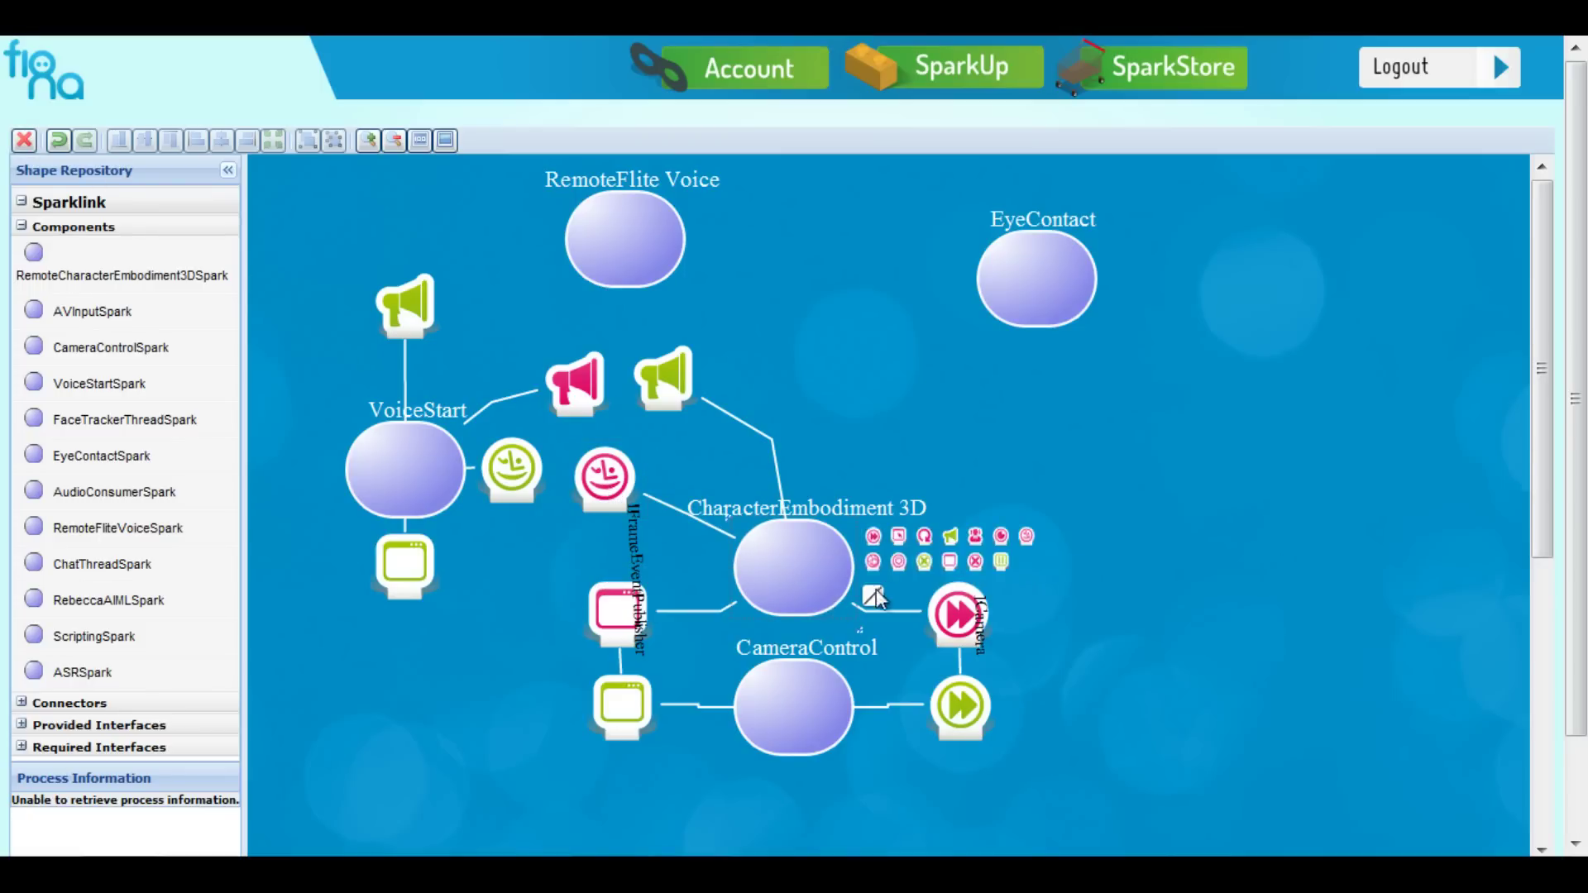
left_click_drag(943, 562, 506, 582)
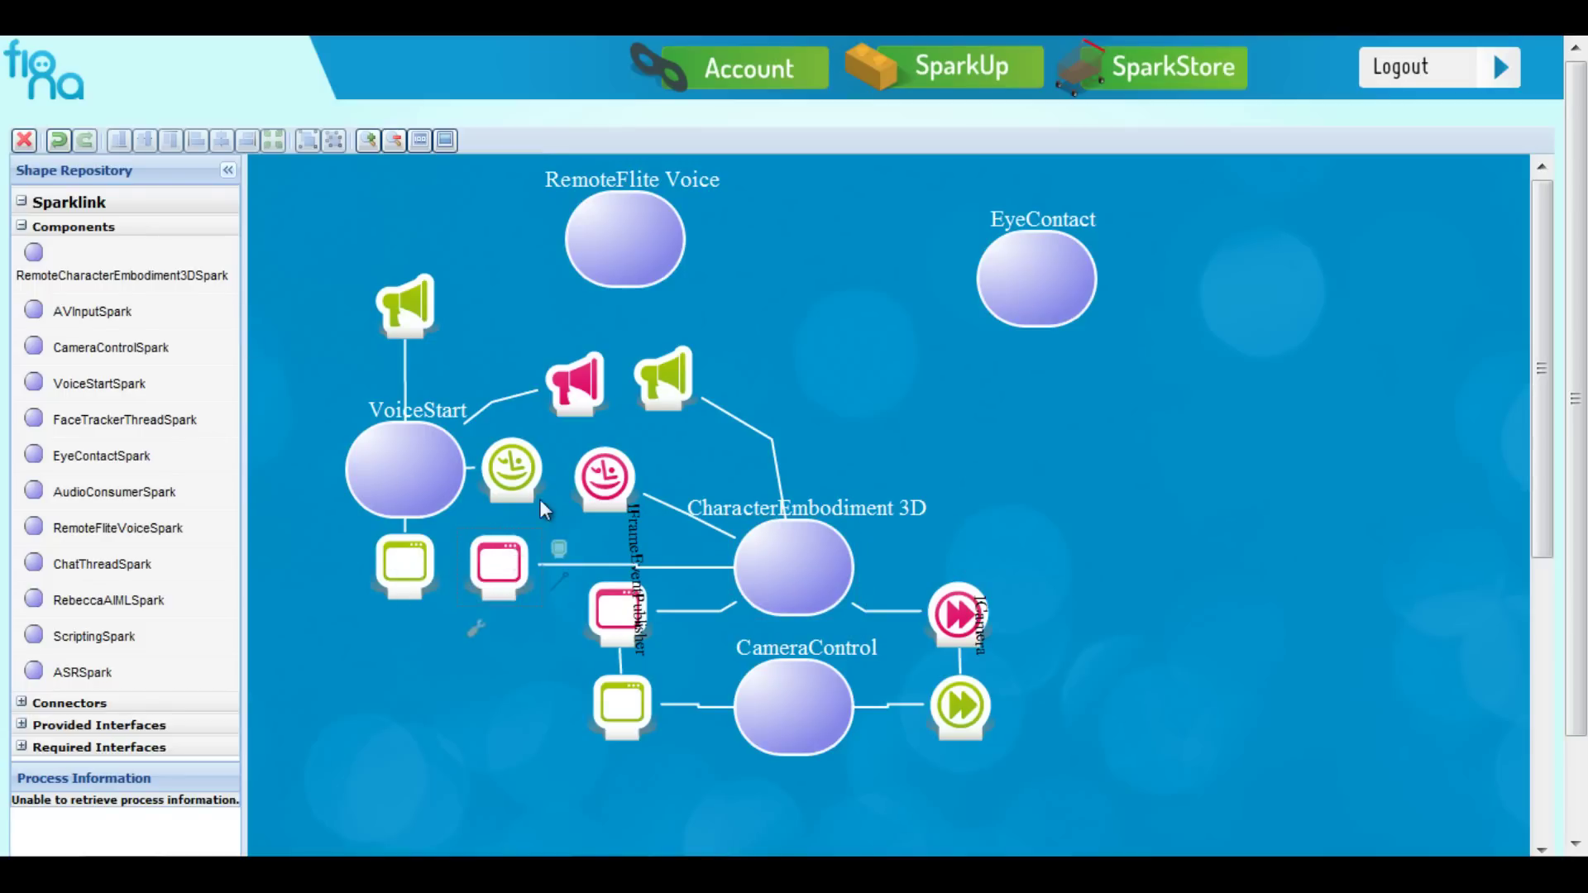
left_click_drag(556, 586, 409, 571)
left_click_drag(663, 495, 530, 480)
left_click_drag(635, 365, 669, 409)
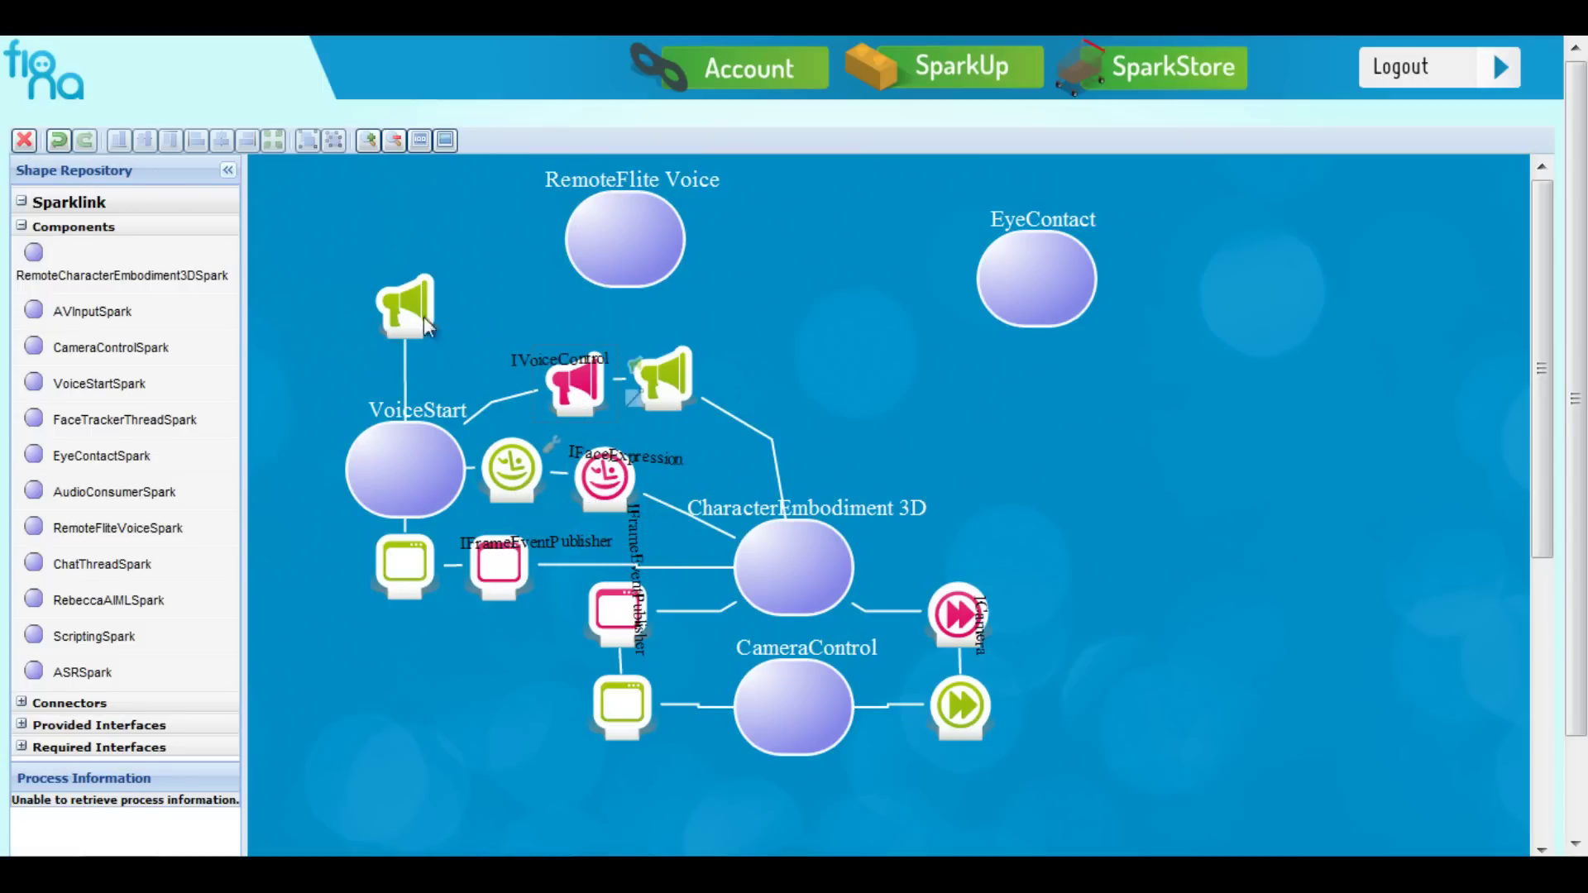
mouse_move(587, 242)
left_click_drag(705, 233, 407, 308)
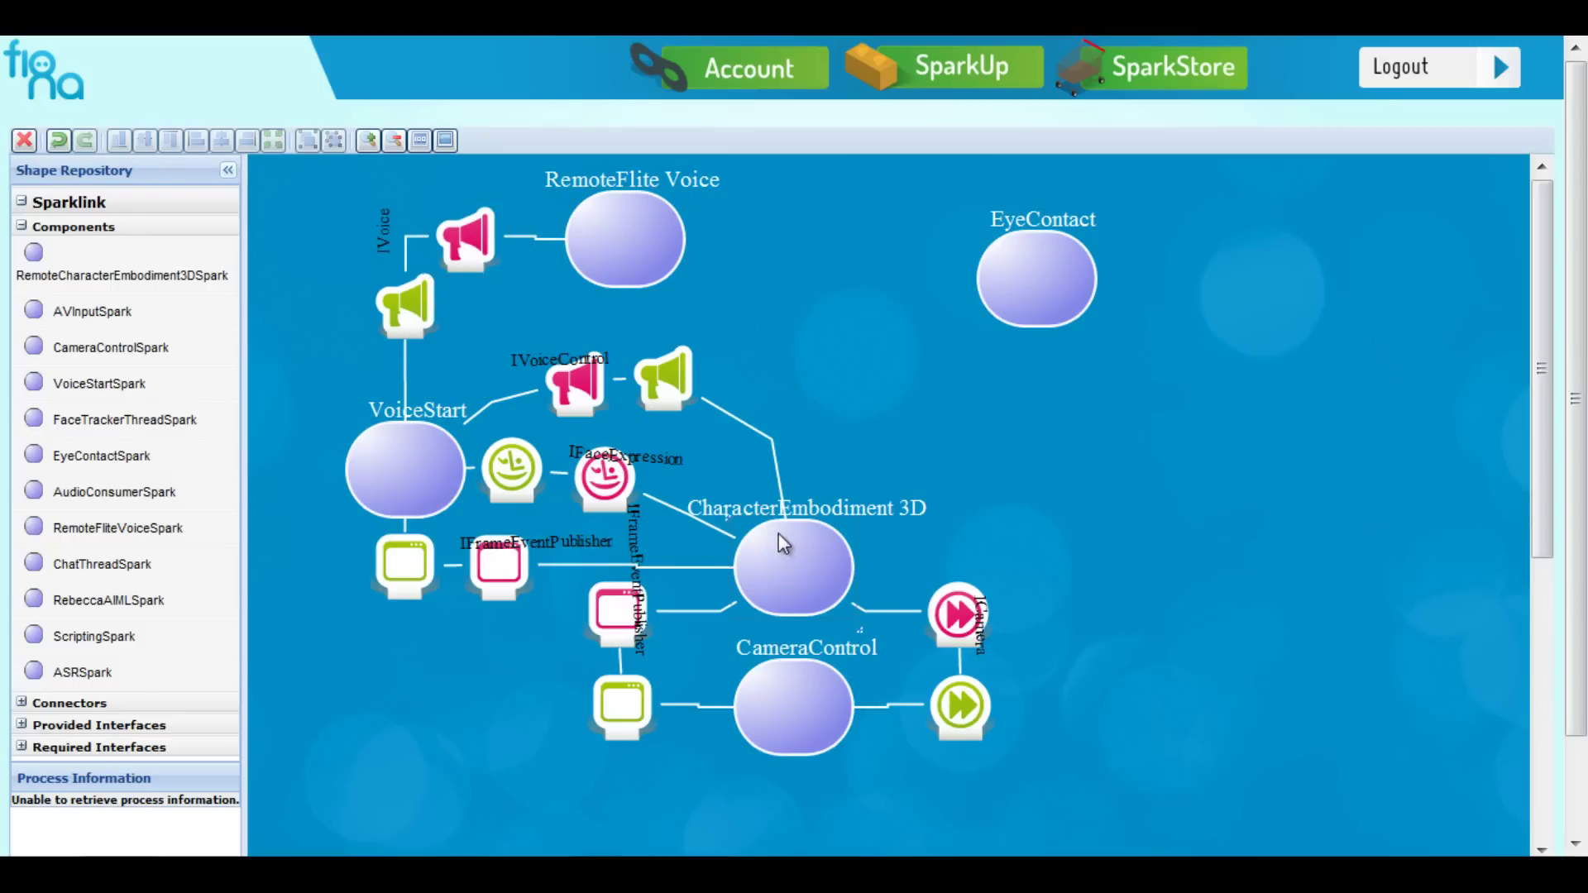
Step: Connect RemoteFlite Voice to CharacterEmbodiment 3D through an IAudioQueue mixer link
mouse_move(633, 228)
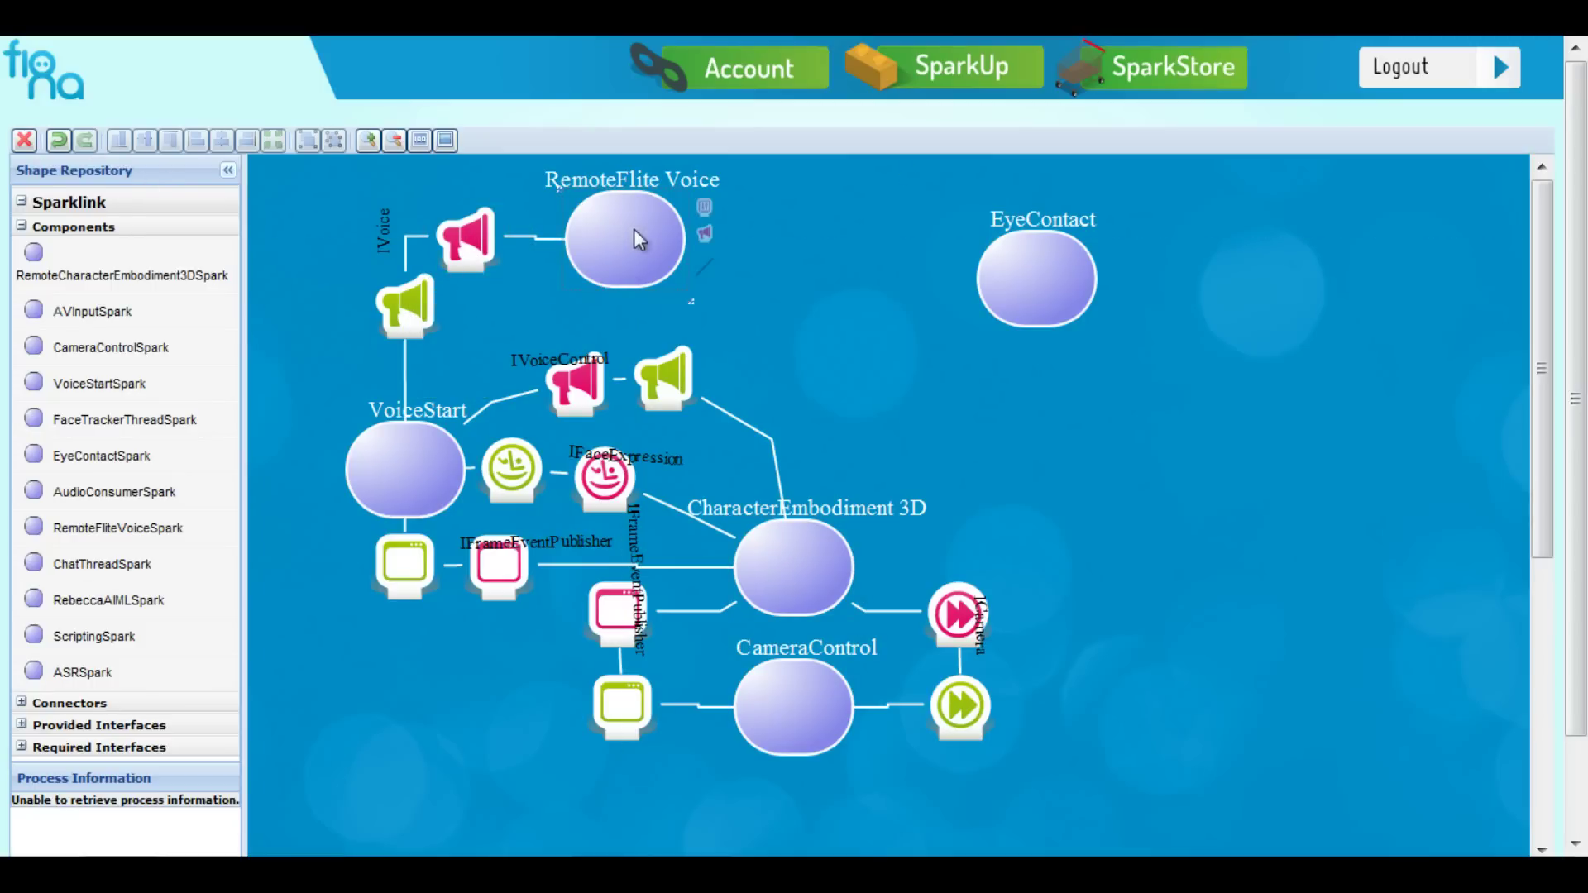
left_click(704, 238)
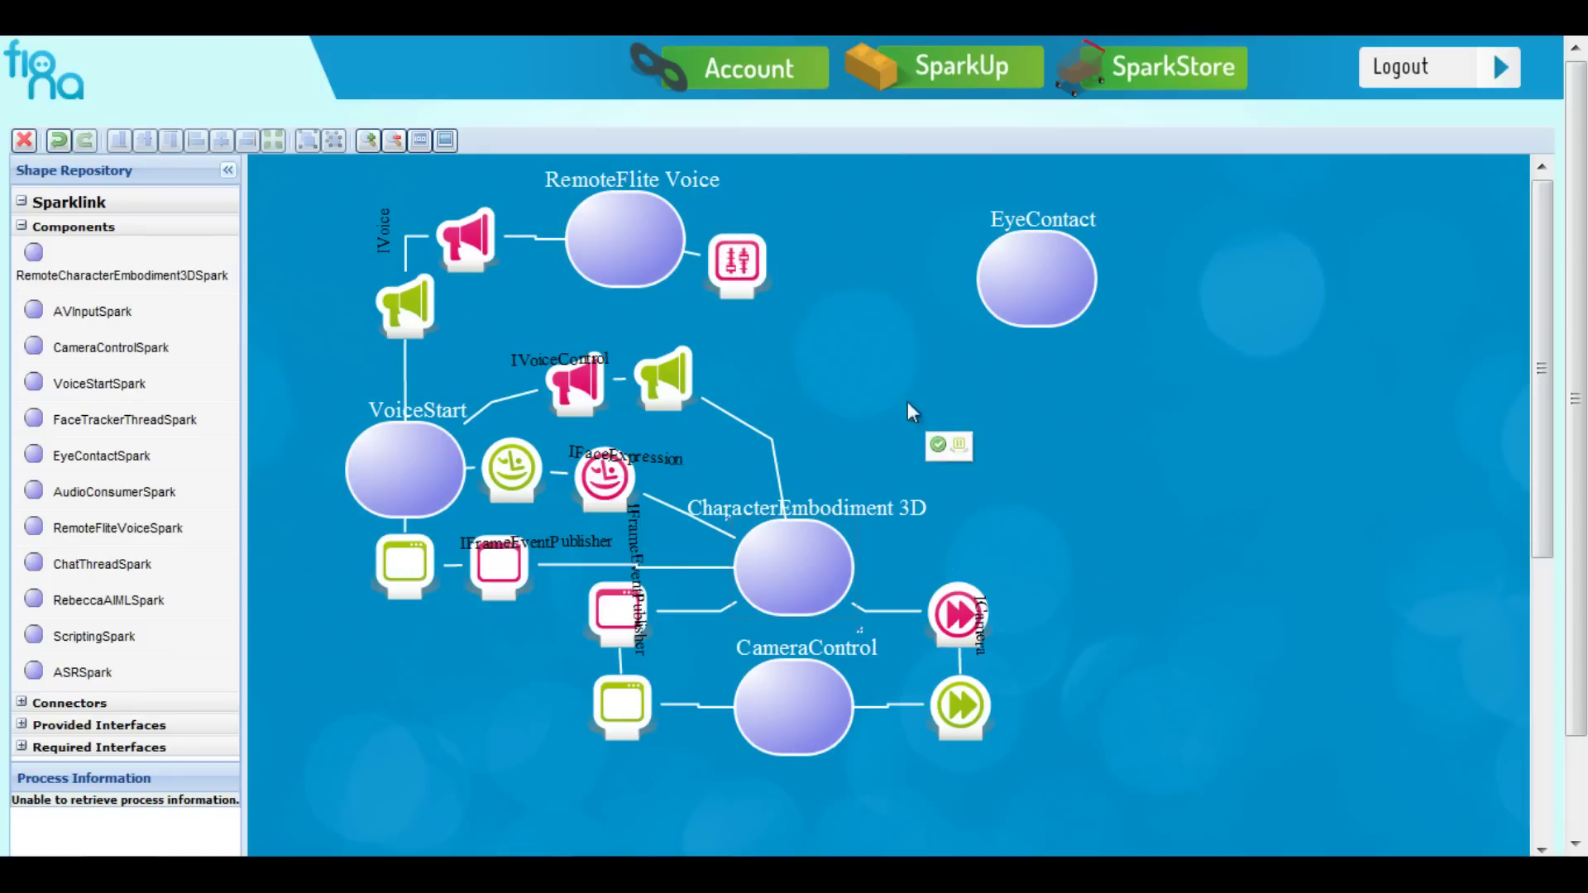
left_click_drag(959, 445, 785, 349)
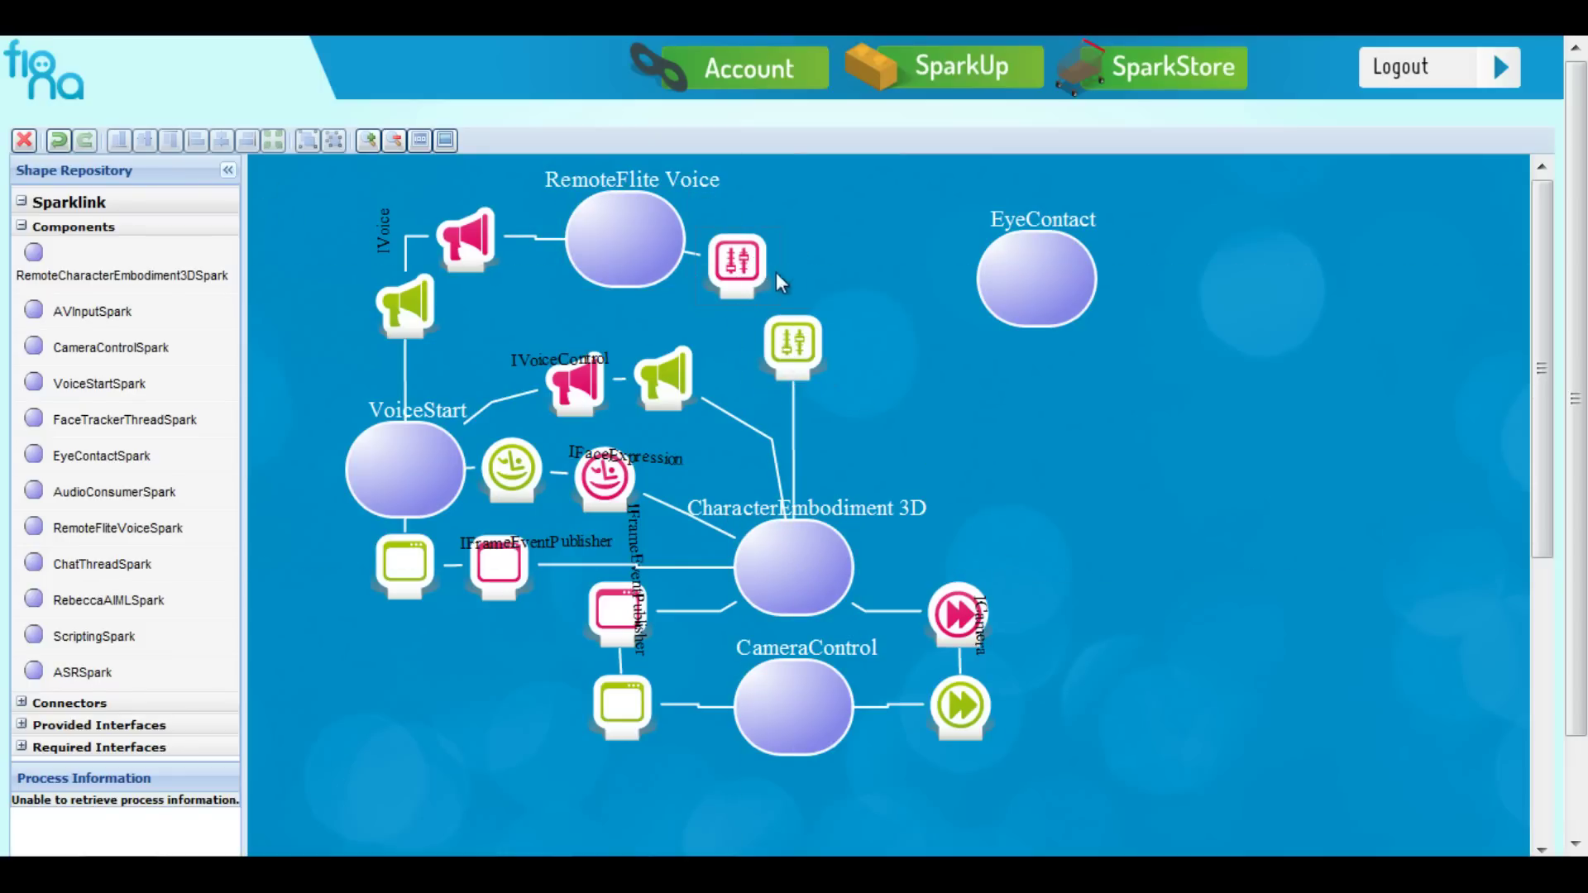
left_click_drag(794, 281, 794, 343)
Step: Add frame event and neck interfaces to CharacterEmbodiment 3D and attach the neck link
mouse_move(801, 557)
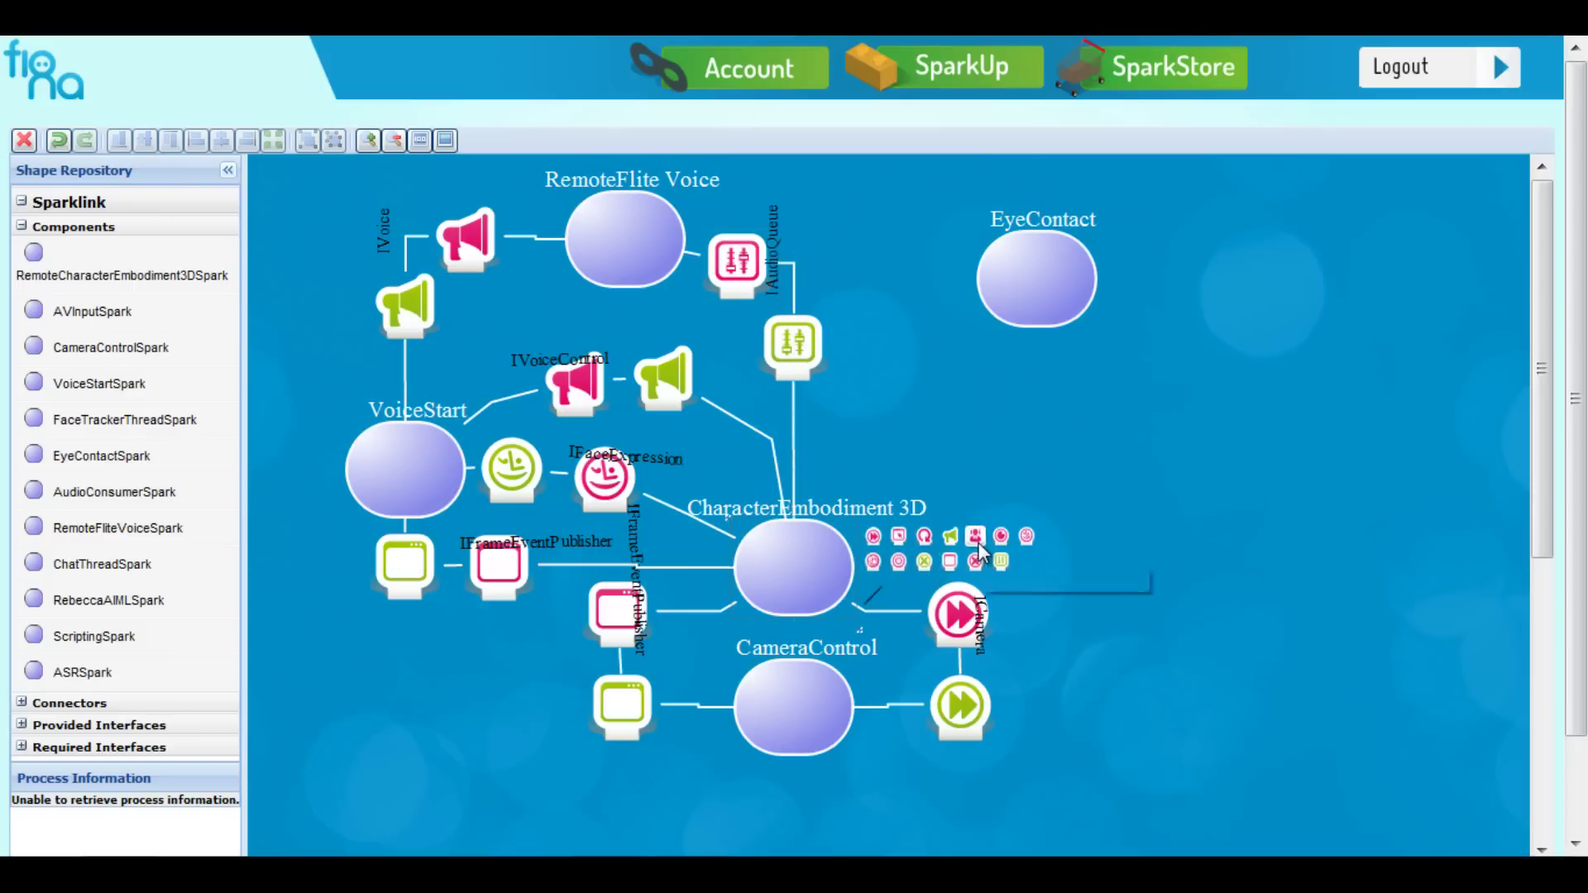
mouse_move(1059, 250)
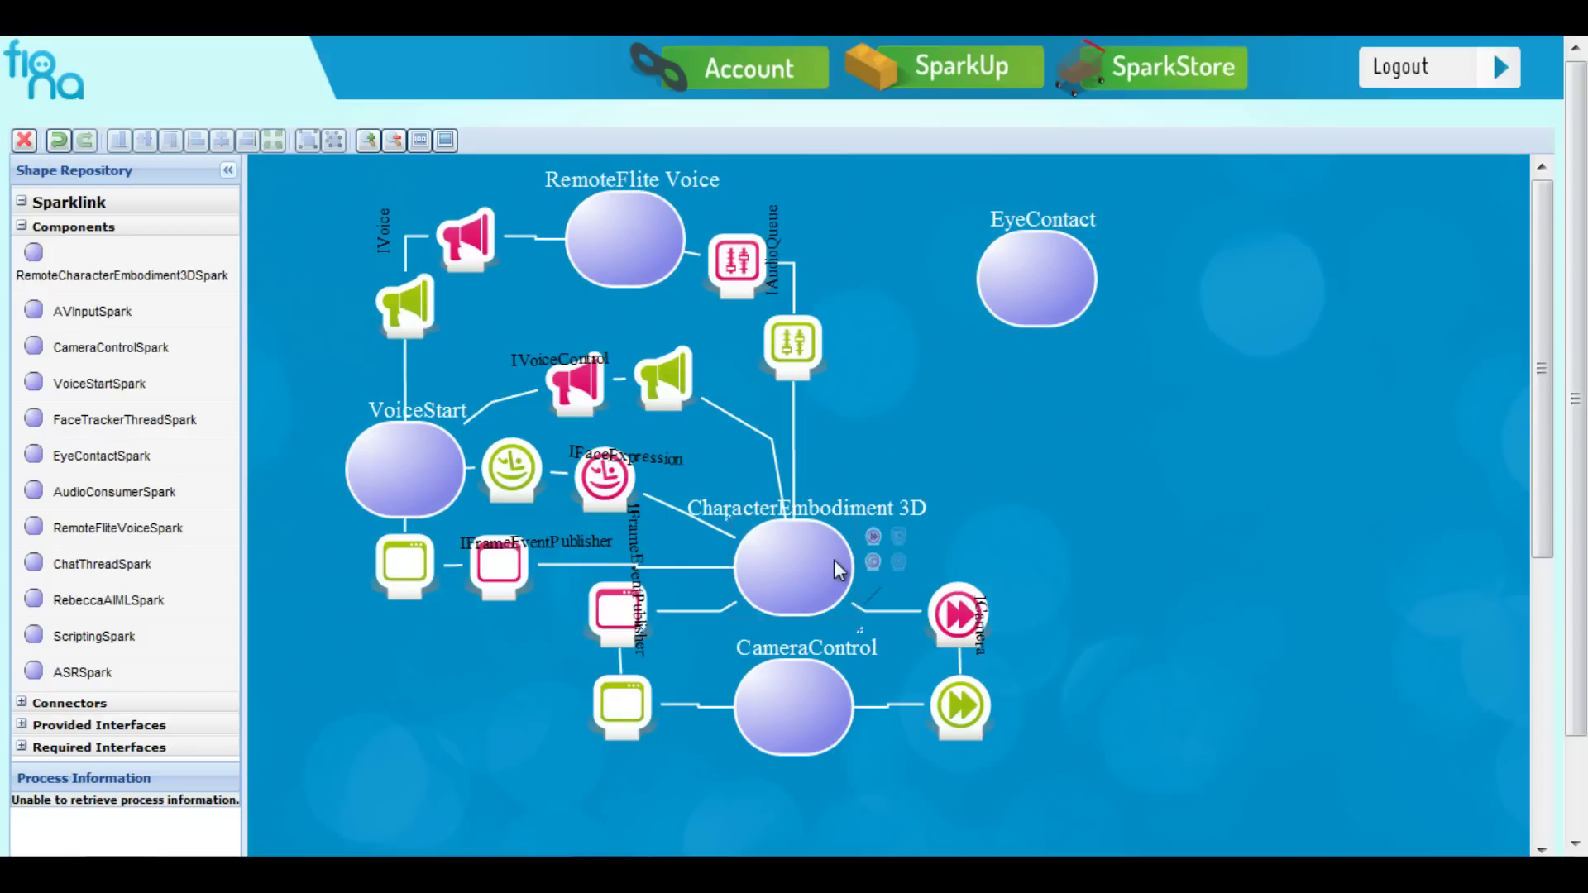
left_click_drag(1026, 550, 1071, 536)
left_click_drag(975, 536, 980, 434)
left_click(957, 495)
left_click(986, 616)
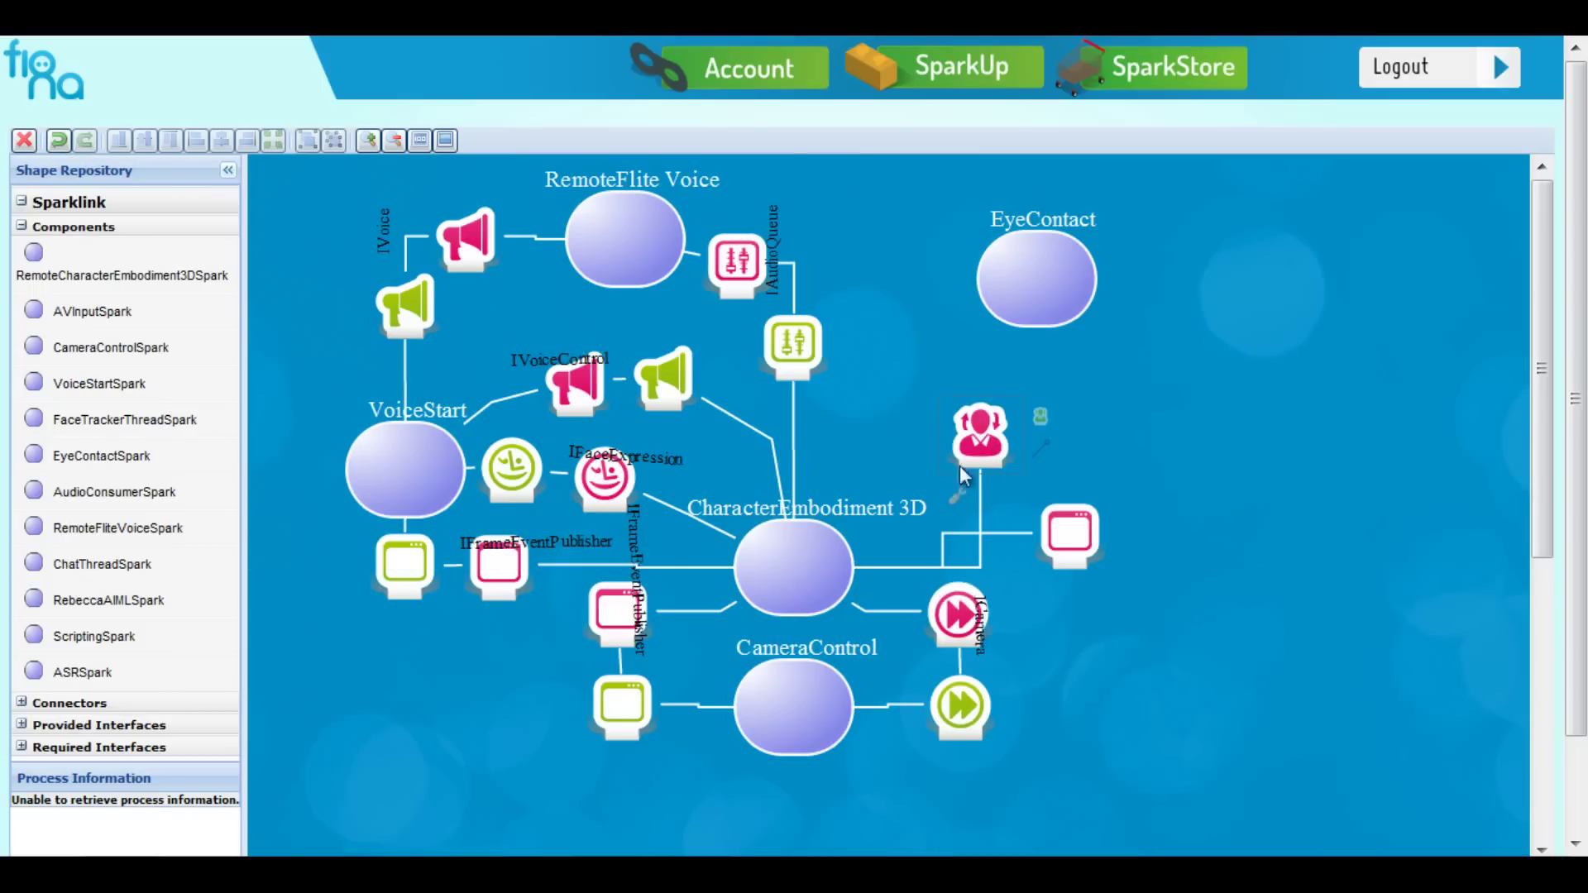
left_click_drag(980, 565, 875, 567)
mouse_move(783, 556)
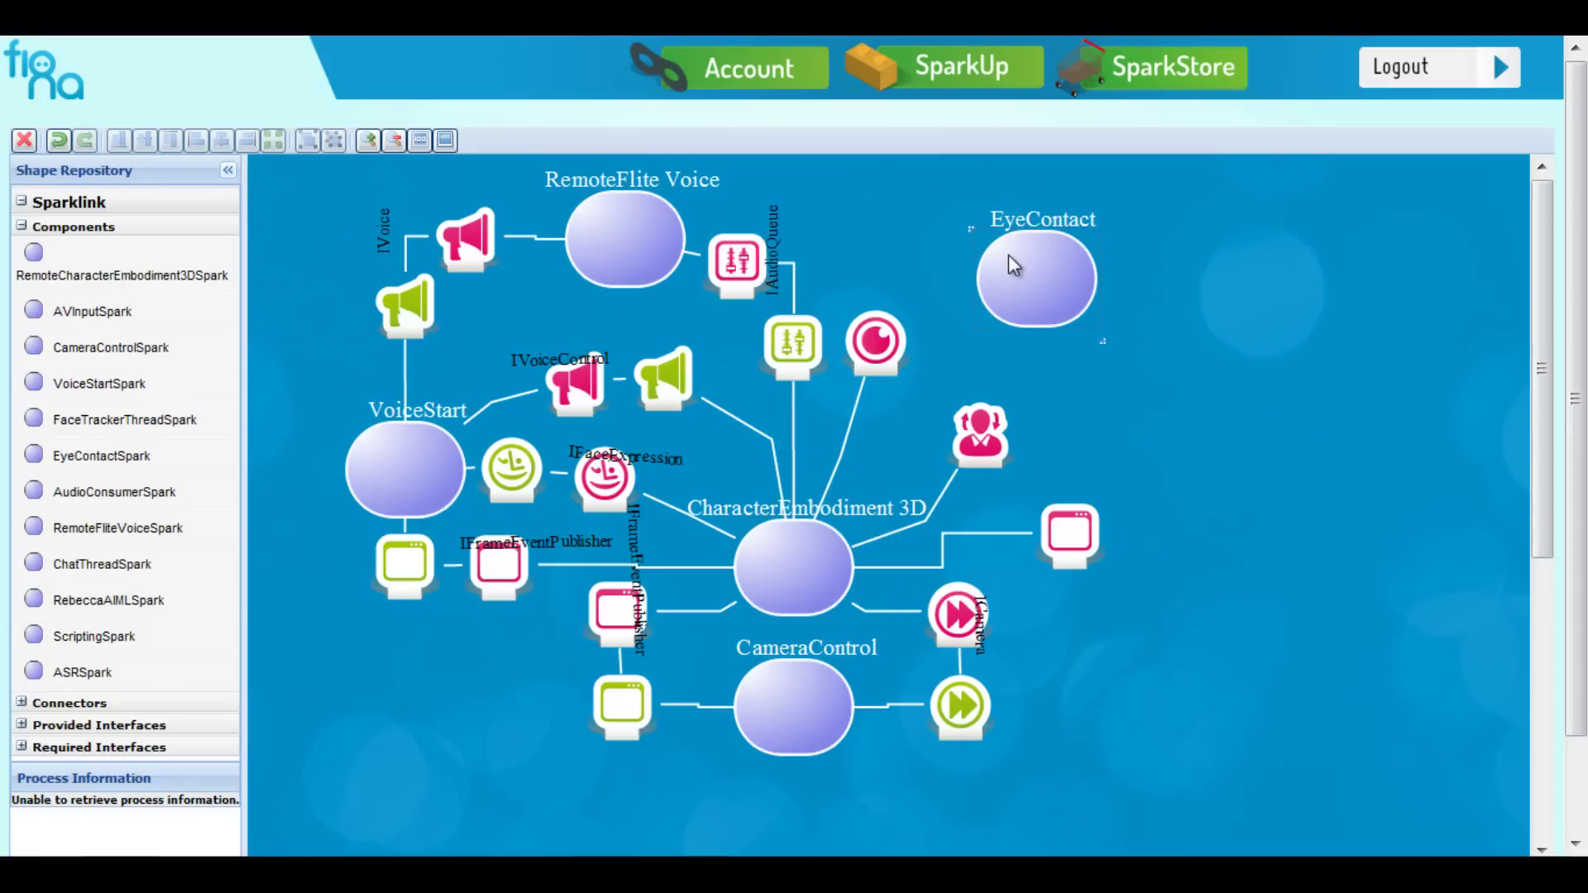
Step: Add eye, frame event and neck interfaces to EyeContact
left_click(1034, 273)
left_click_drag(959, 263, 871, 230)
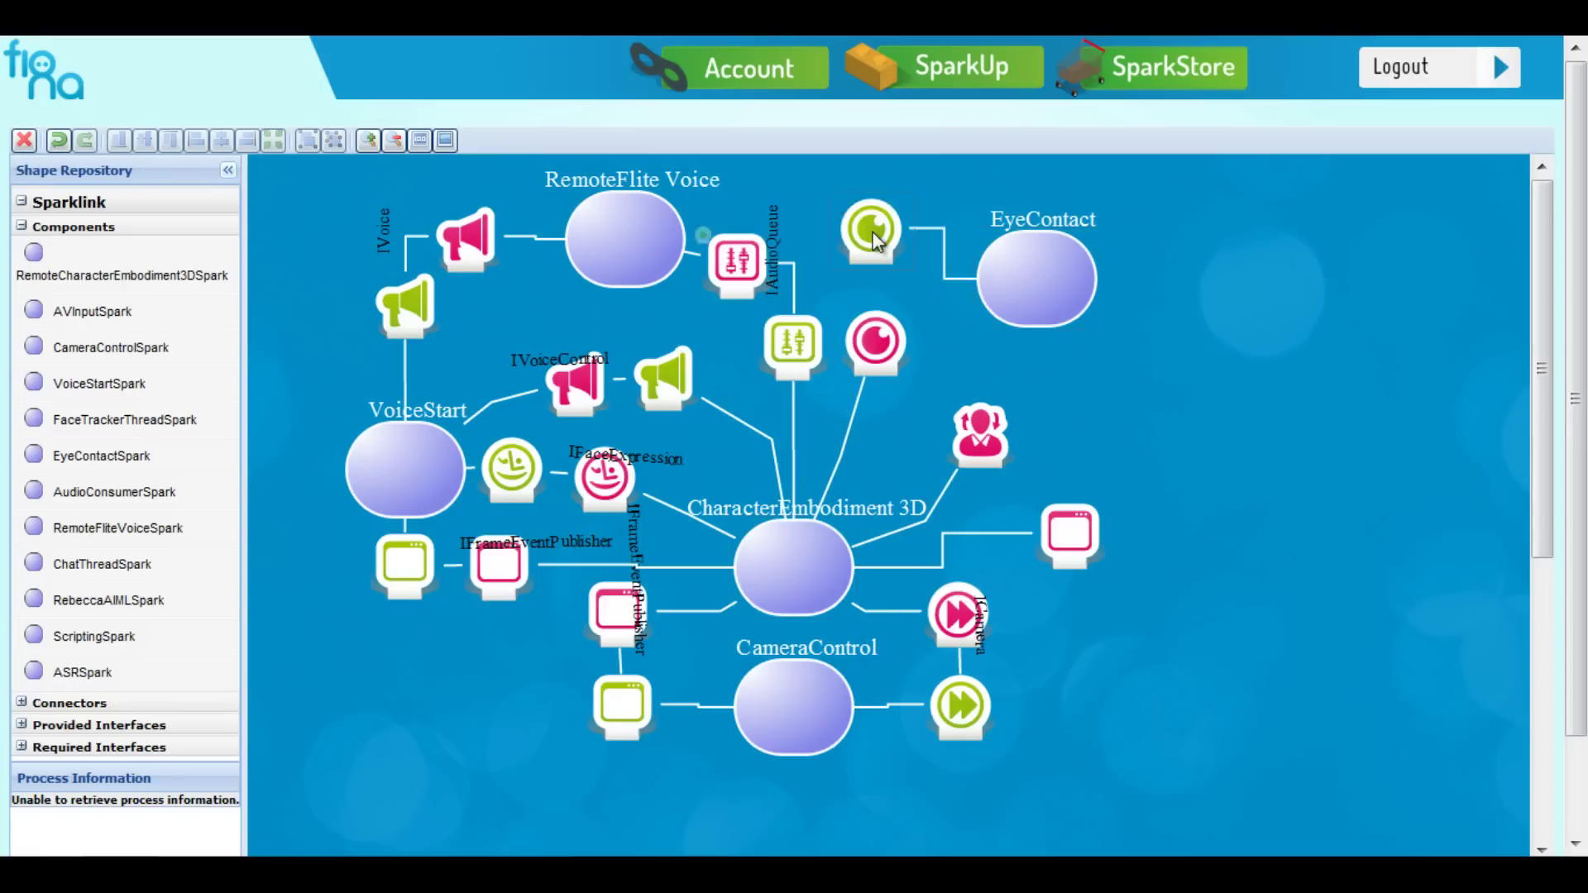
left_click(1071, 267)
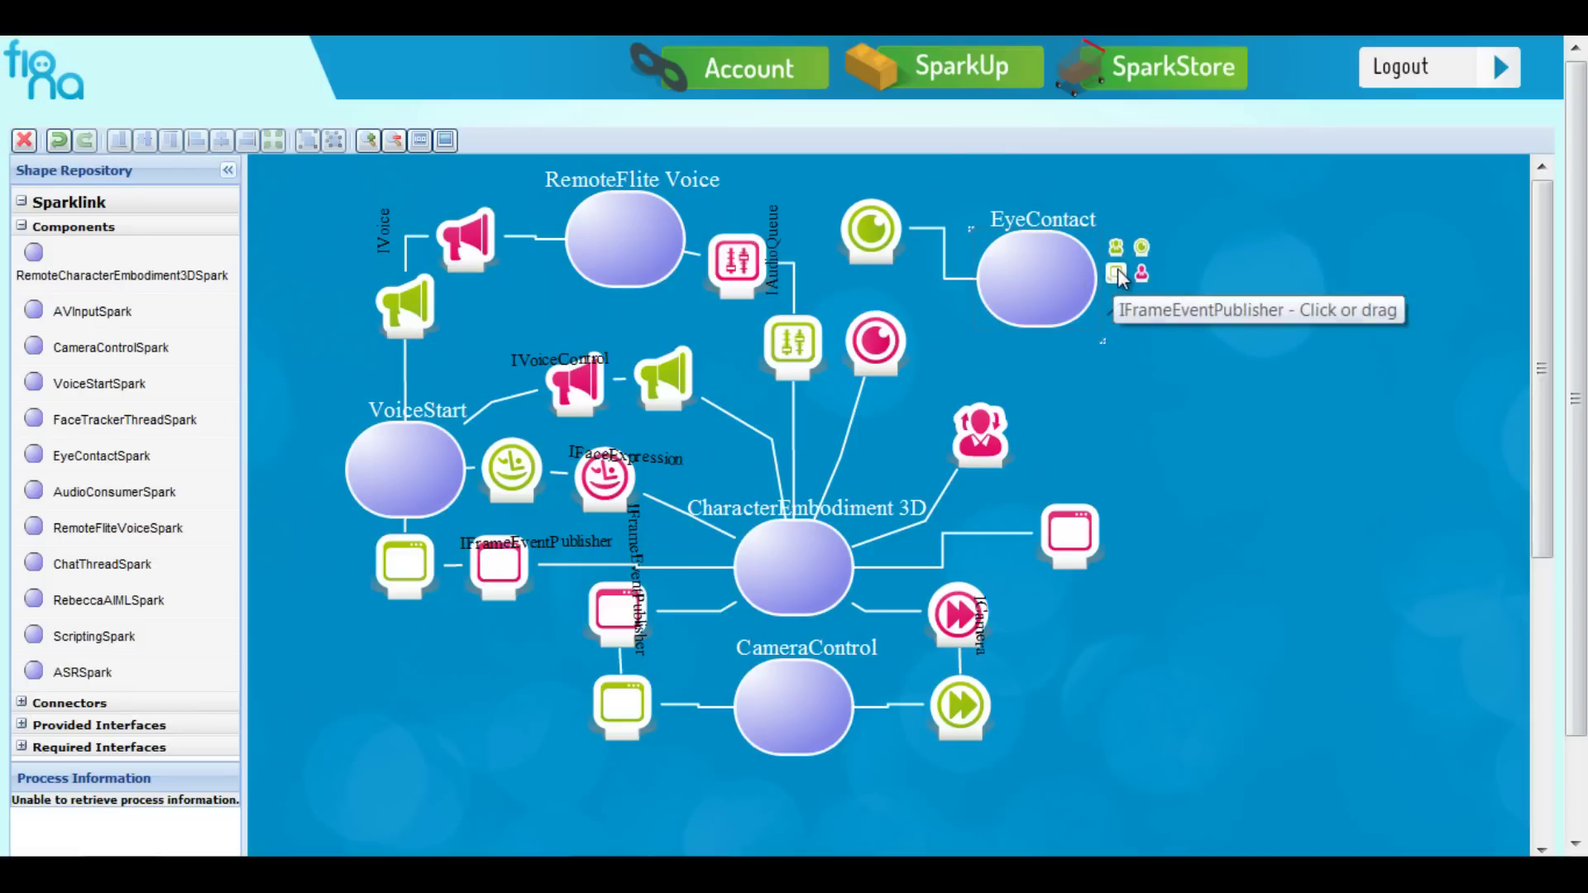
left_click_drag(1115, 273, 1162, 456)
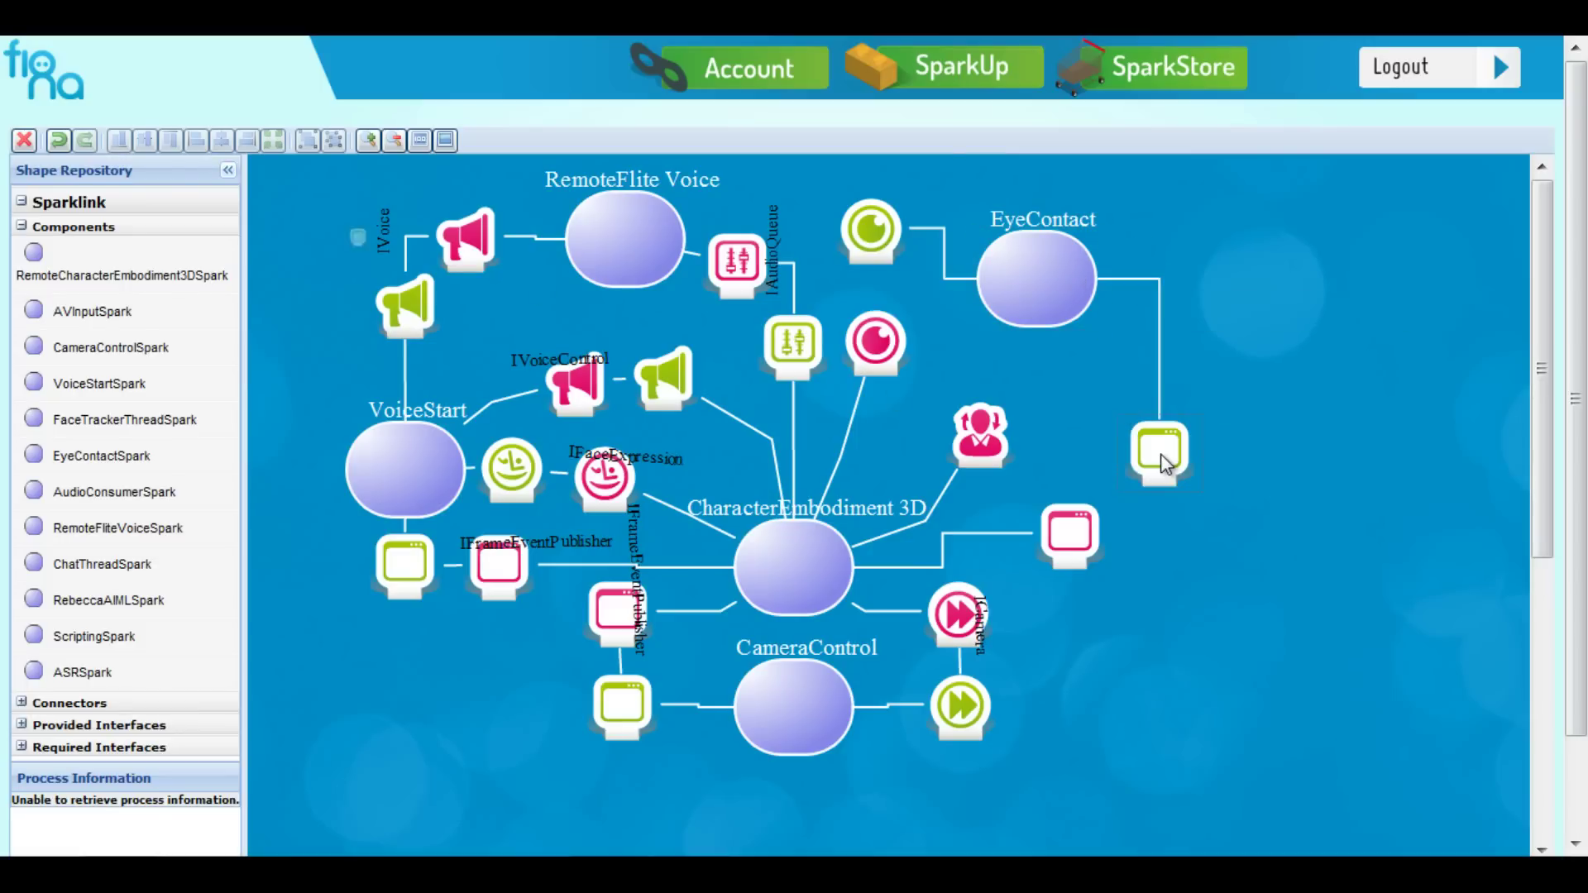
left_click(1042, 275)
left_click_drag(1139, 276, 1040, 368)
Step: Join the INeck, IEyes and IFrameEventPublisher pairs between EyeContact and CharacterEmbodiment 3D
left_click(964, 465)
mouse_move(1043, 448)
left_mouse_down()
mouse_move(1039, 277)
mouse_move(1065, 464)
mouse_move(1040, 381)
left_mouse_up()
left_click(876, 341)
left_click_drag(935, 357, 871, 236)
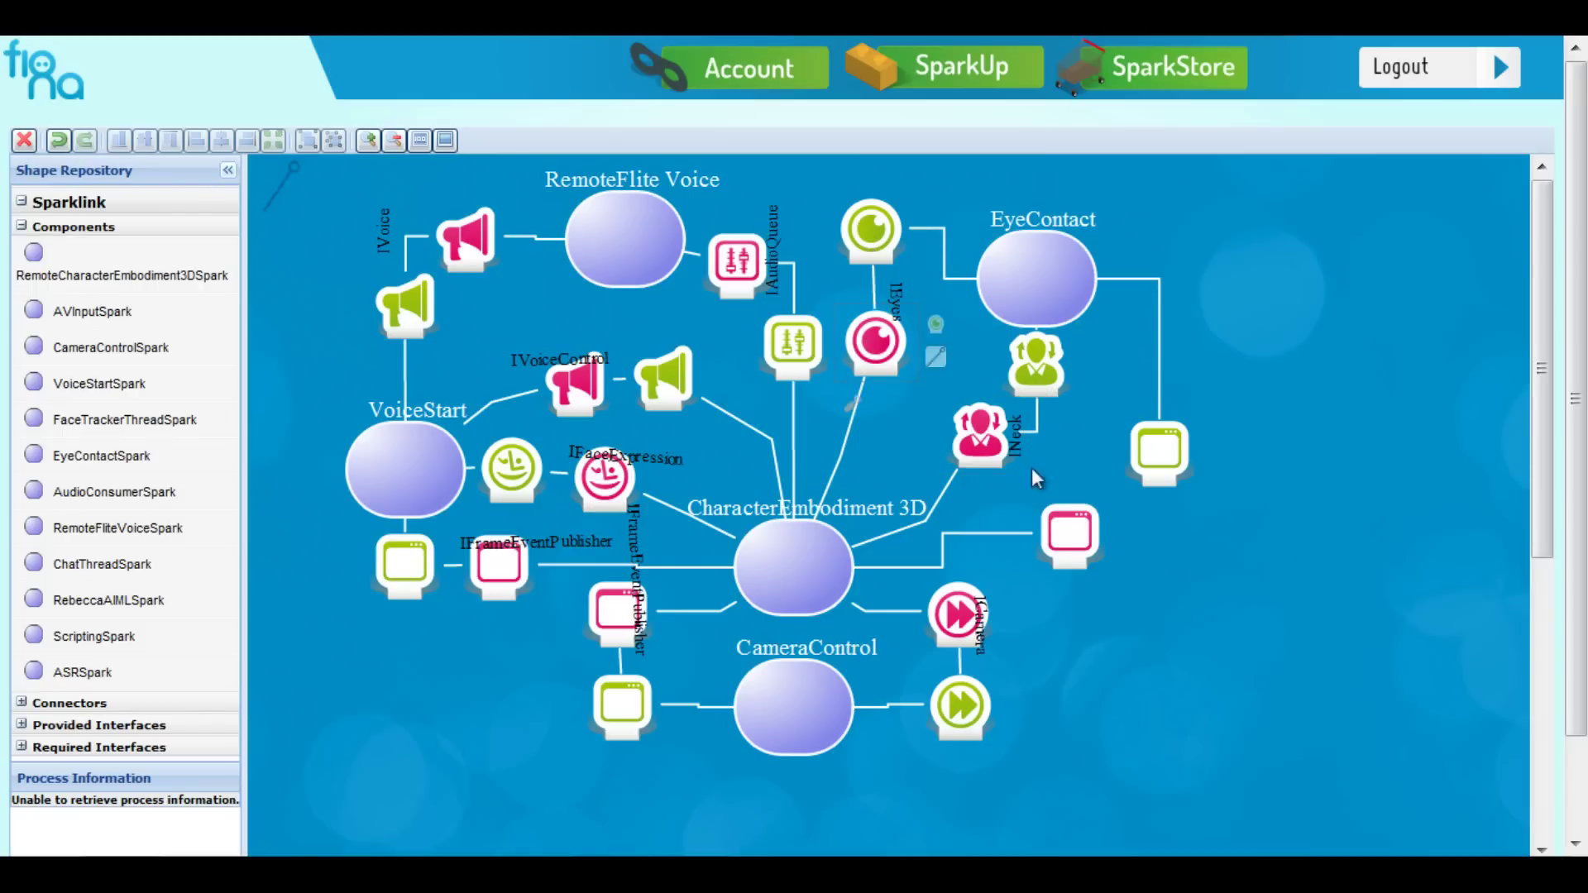
left_click_drag(1130, 553, 1158, 454)
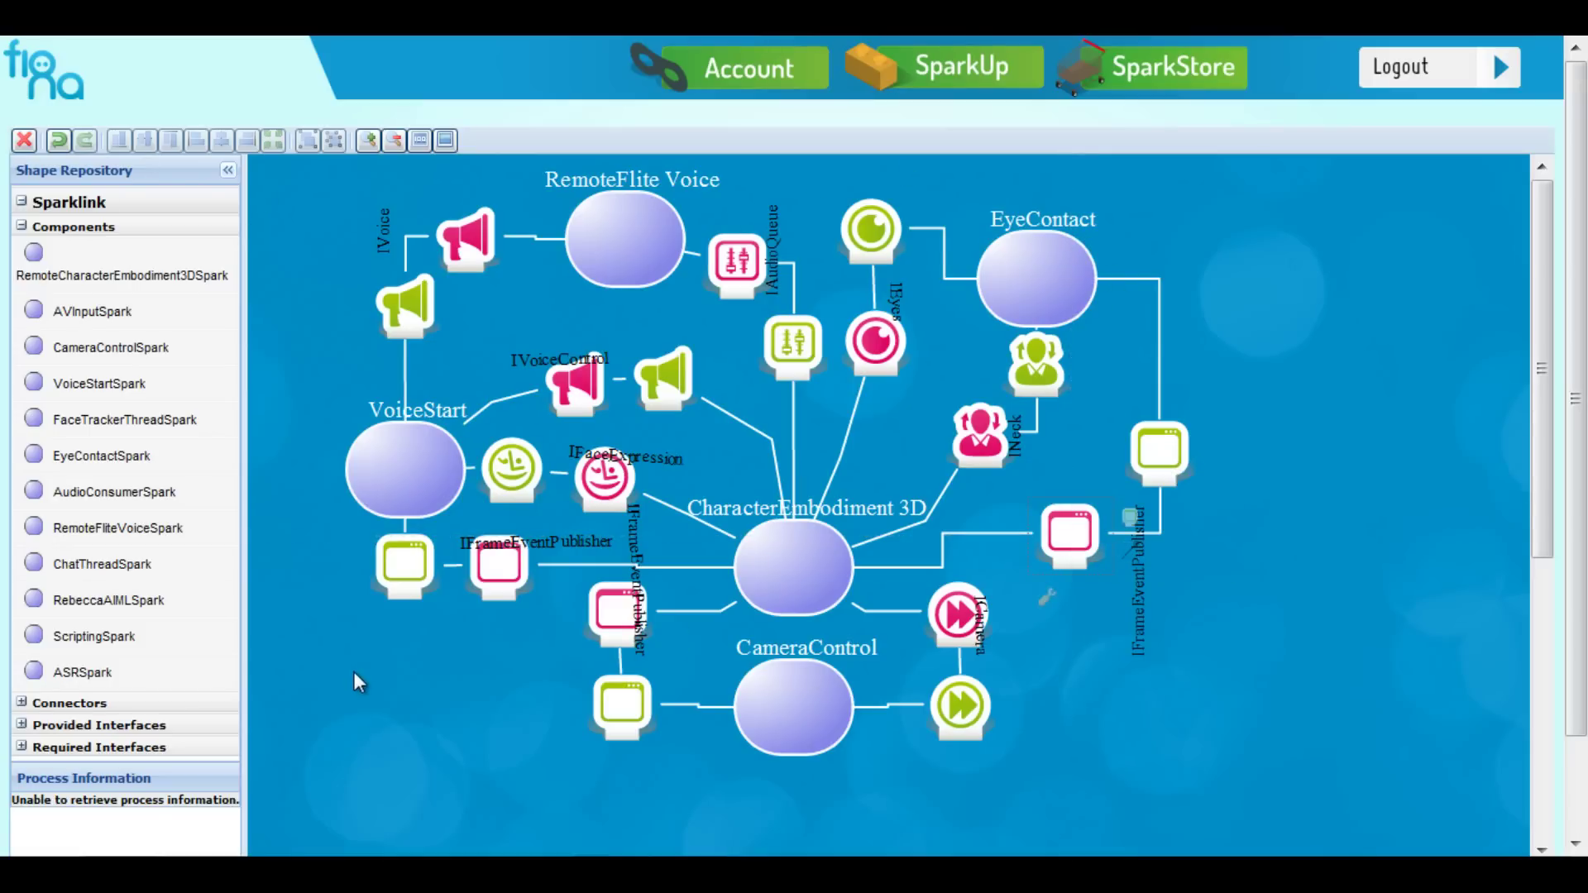
Step: Save the five-spark diagram until 'Successfully saved!' appears, then go Back
scroll(309, 545, "down", 2)
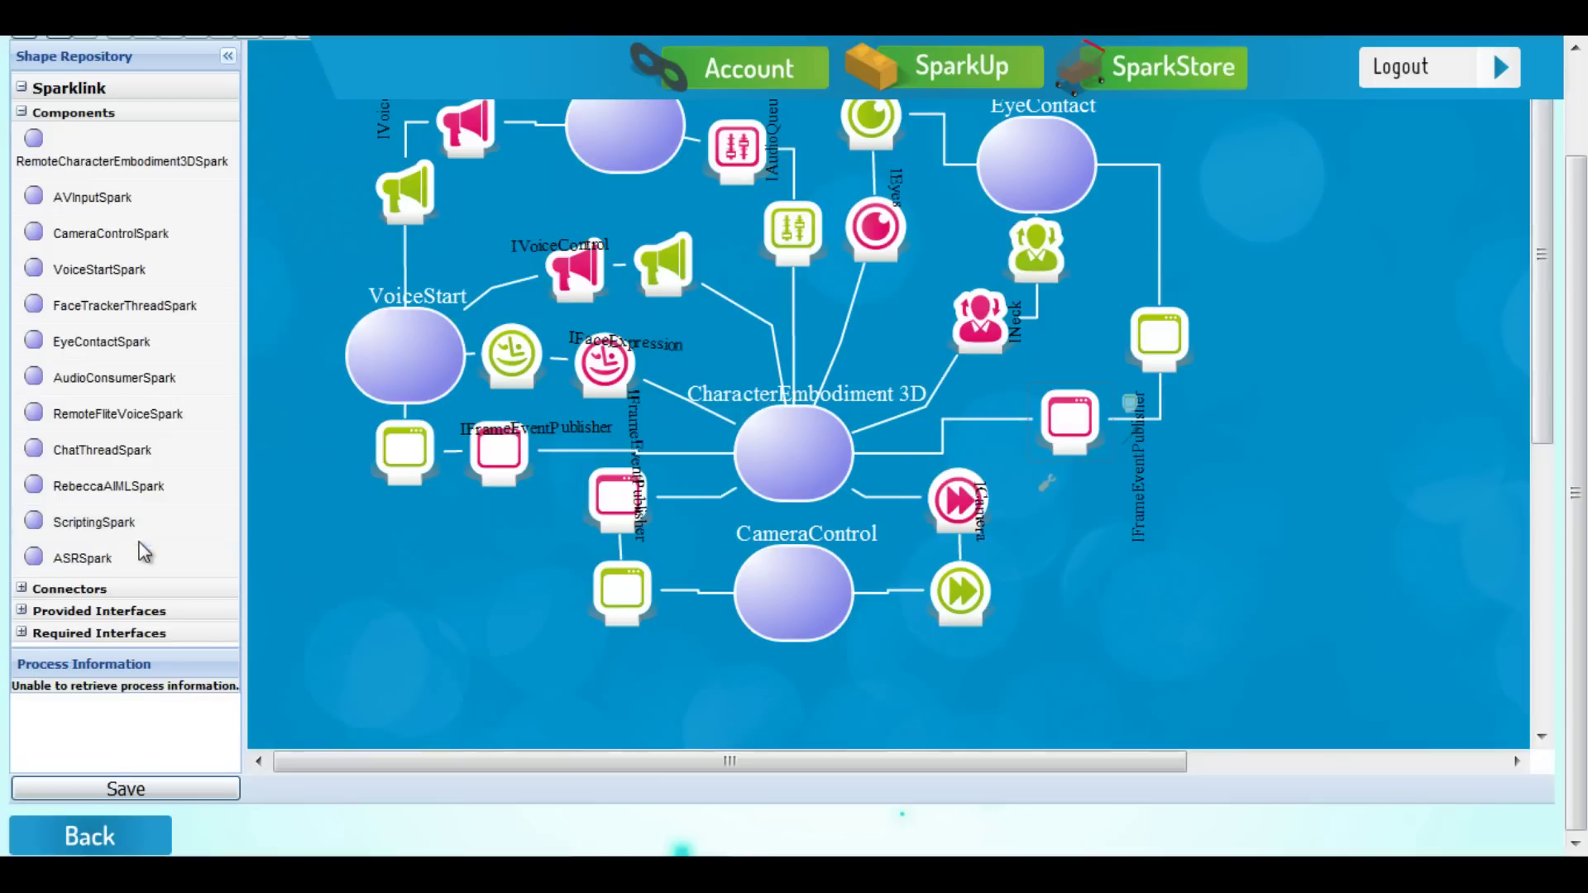
left_click(92, 790)
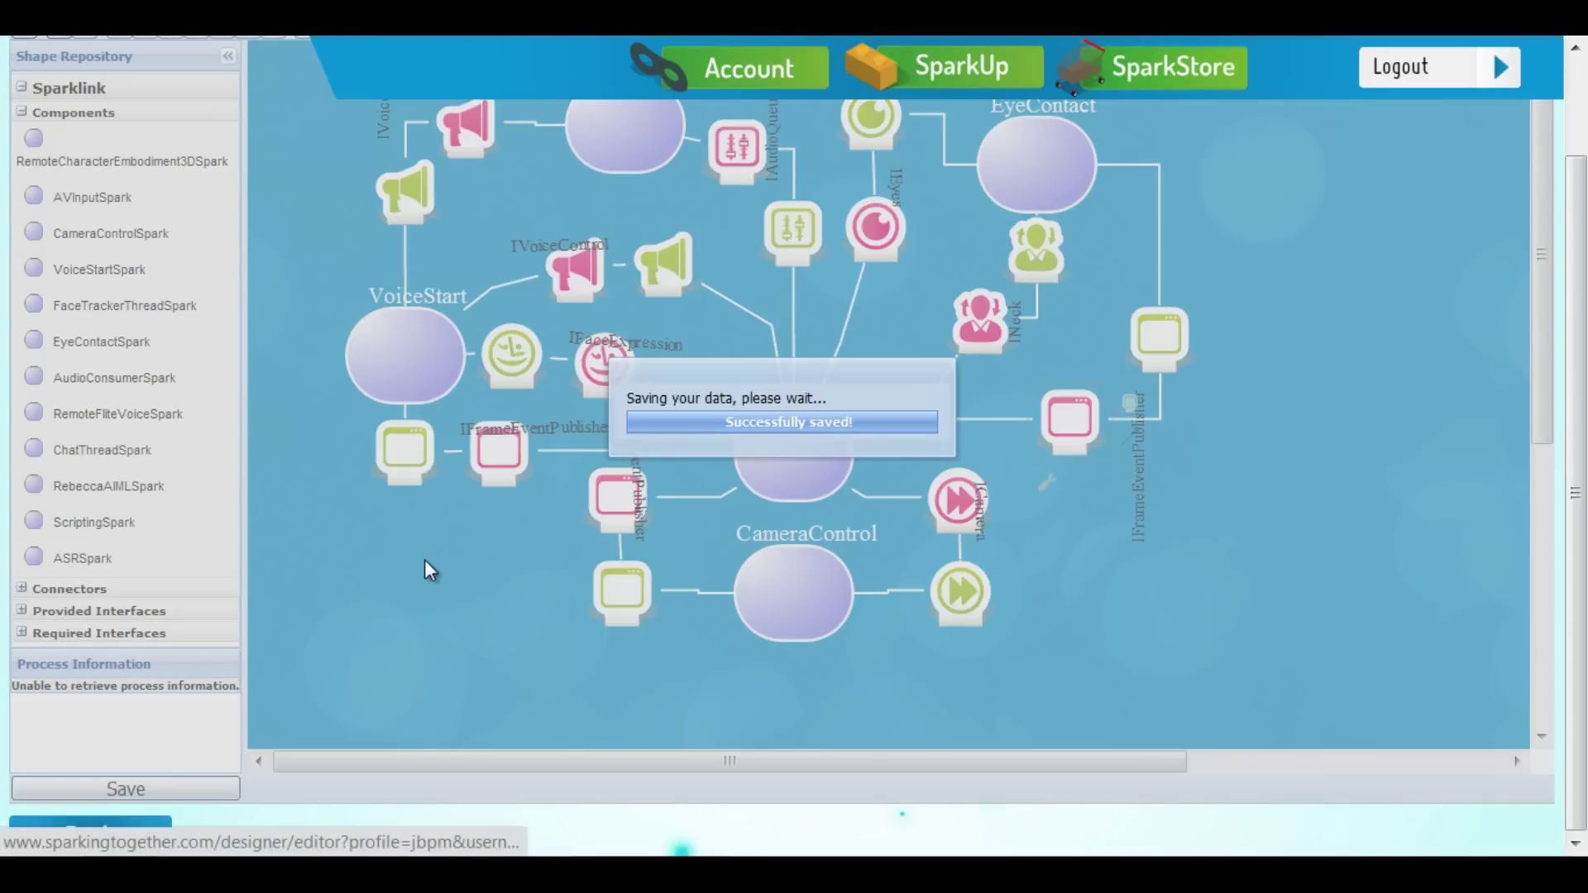
scroll(411, 564, "up", 1)
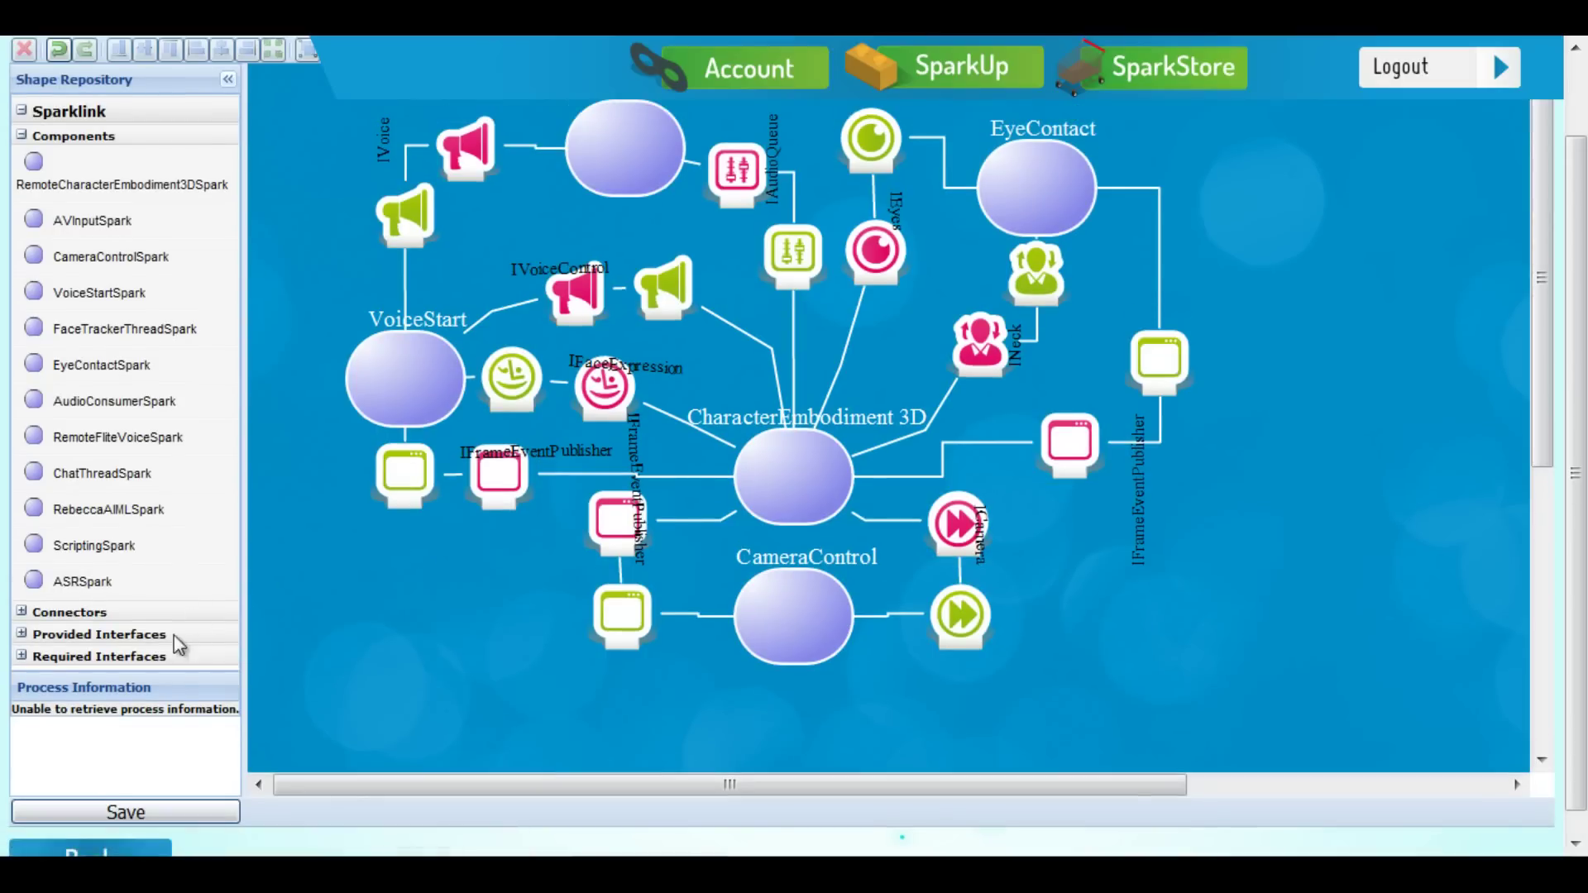
scroll(128, 765, "down", 1)
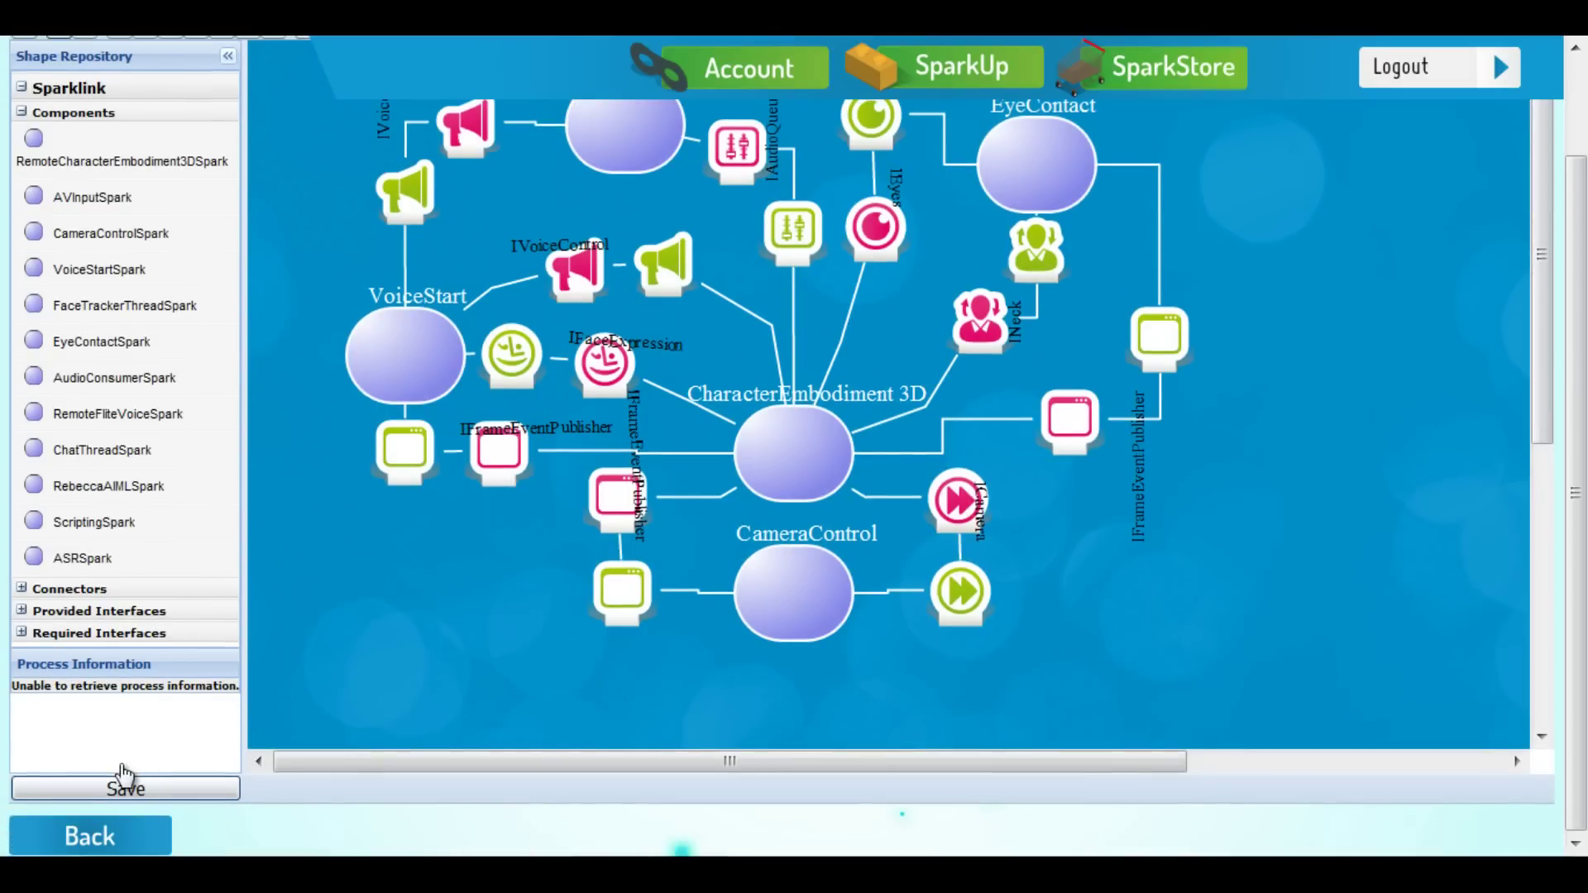
left_click(93, 836)
Step: Start and stop the 3D character preview, then log out of Fiona
left_click(1449, 844)
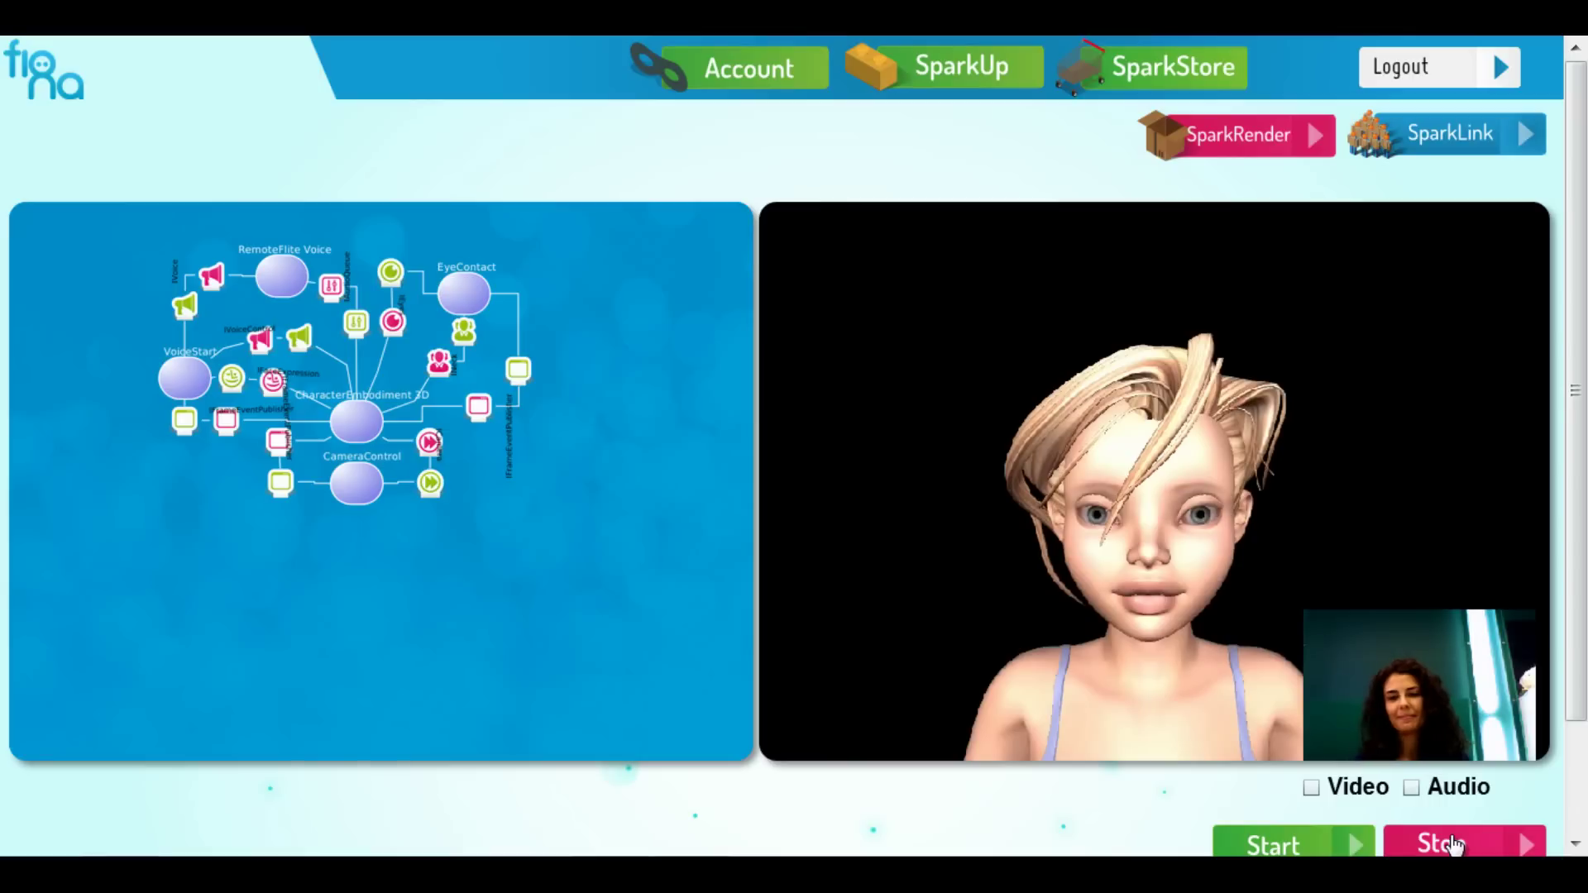
left_click(1443, 843)
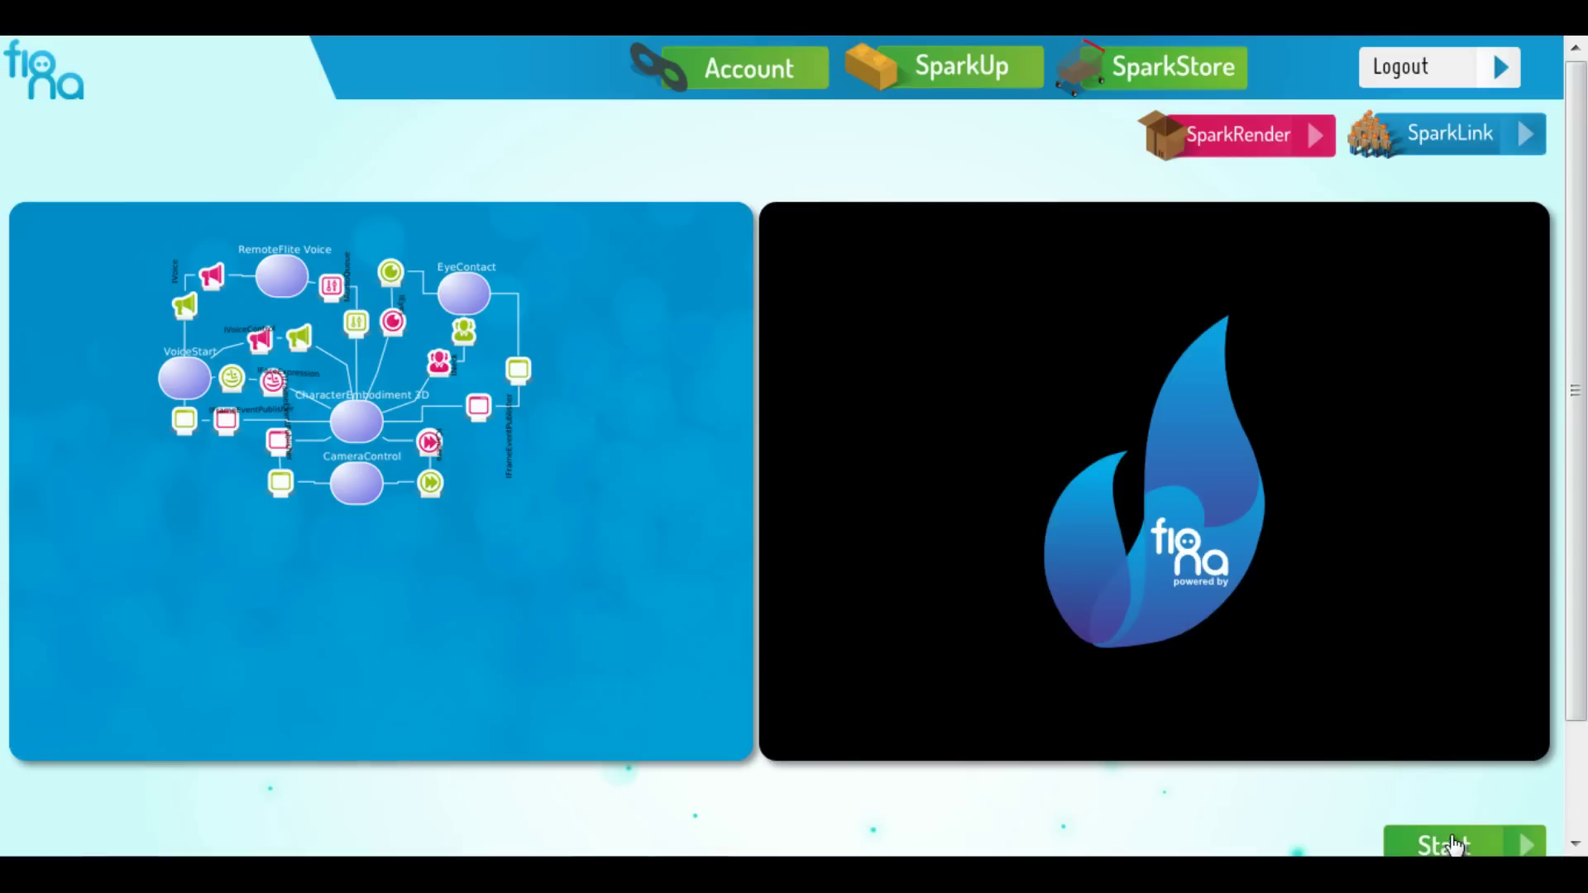
left_click(1489, 59)
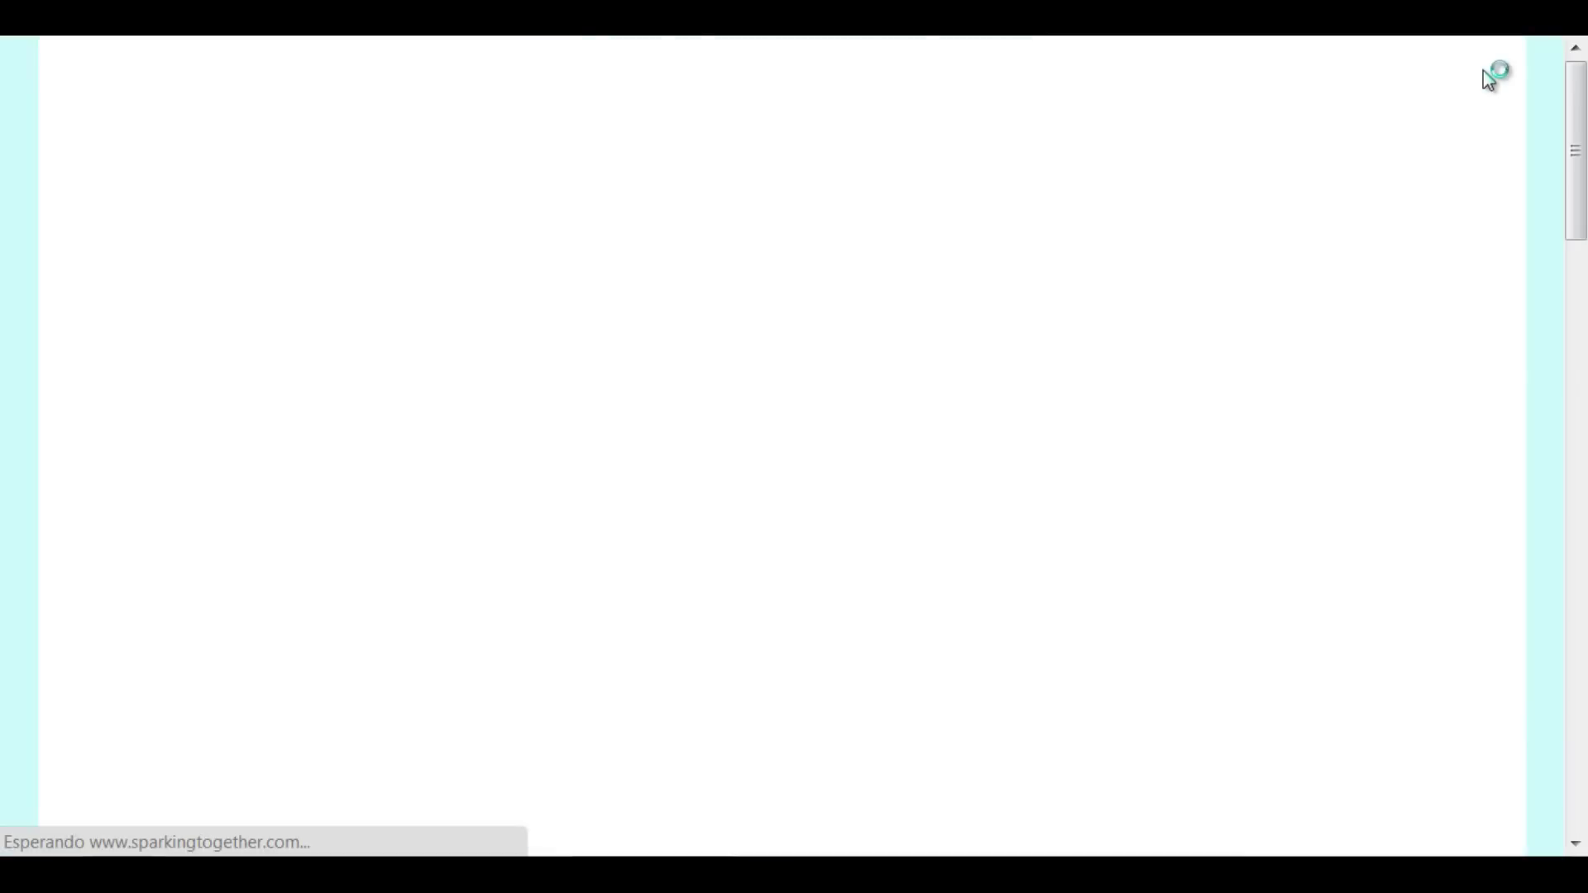